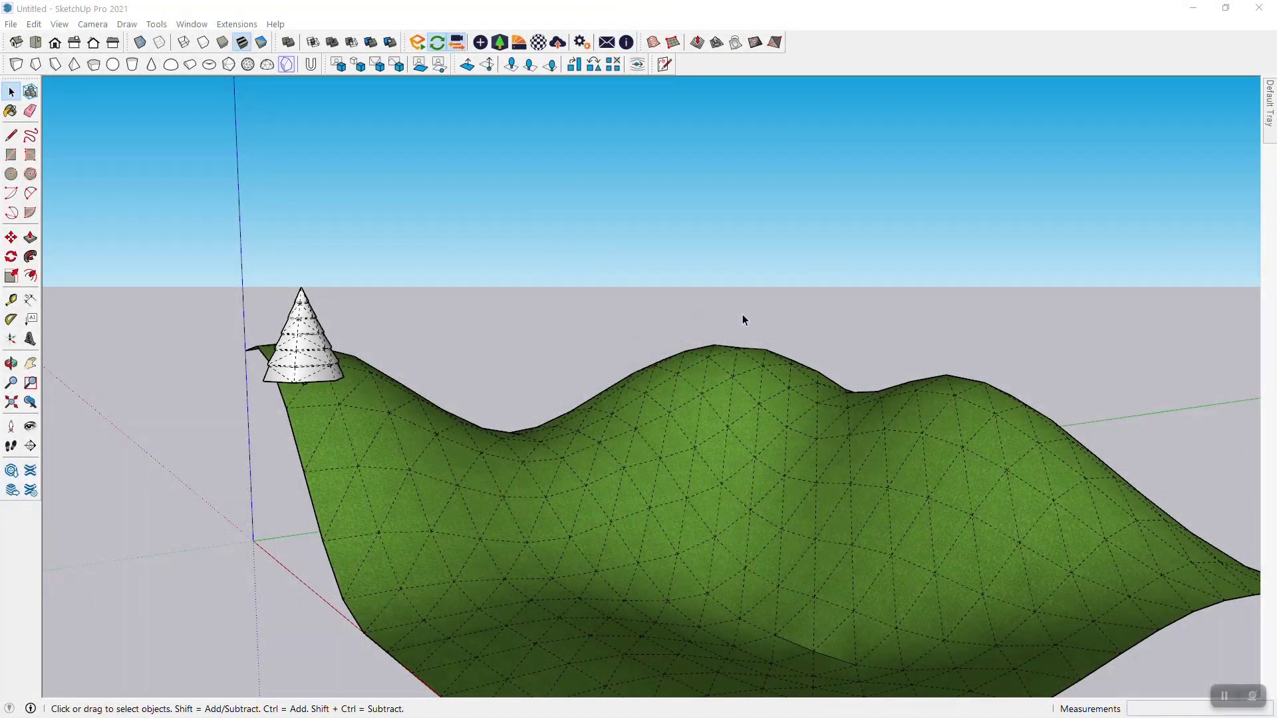
Orbit the terrain and float the Random Tools toolbar over the viewport
{"action": "middle_click_drag", "start_coordinate": [750, 265], "coordinate": [518, 295]}
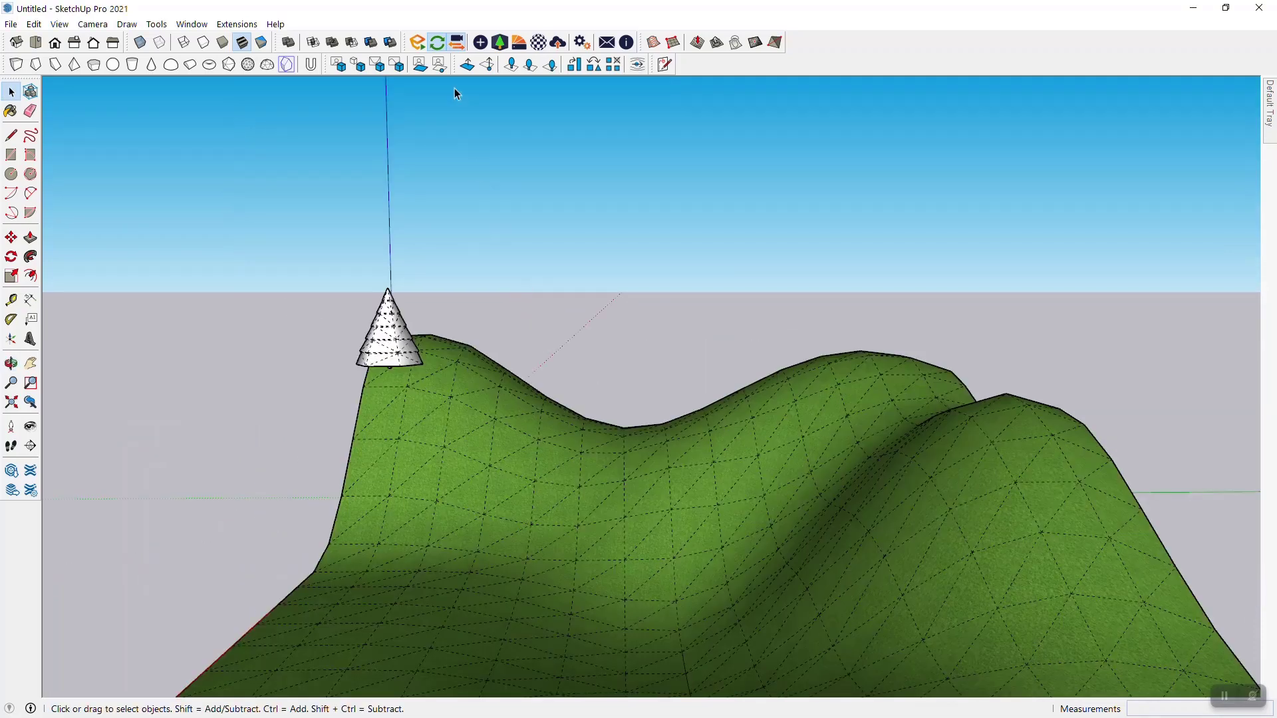
{"action": "left_click_drag", "start_coordinate": [461, 64], "coordinate": [565, 223]}
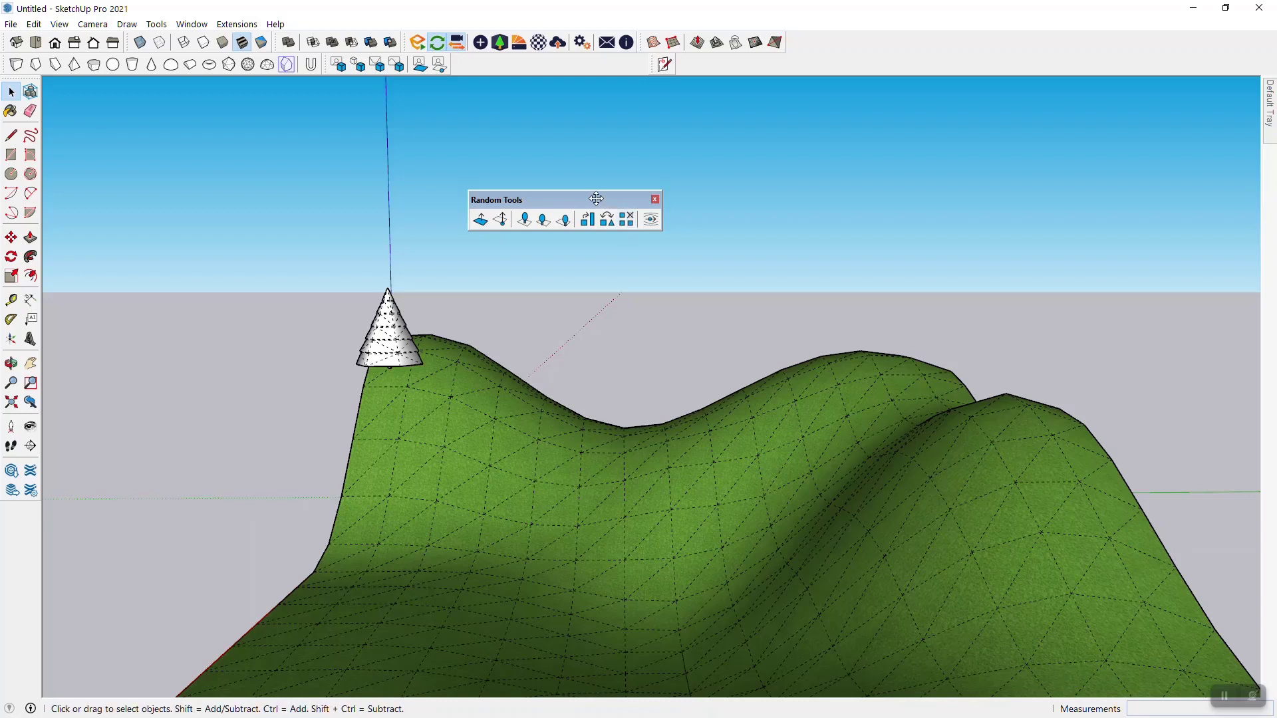
Move the floating toolbar aside, orbit the terrain and select the cone tree component
{"action": "left_click_drag", "start_coordinate": [595, 198], "coordinate": [616, 119]}
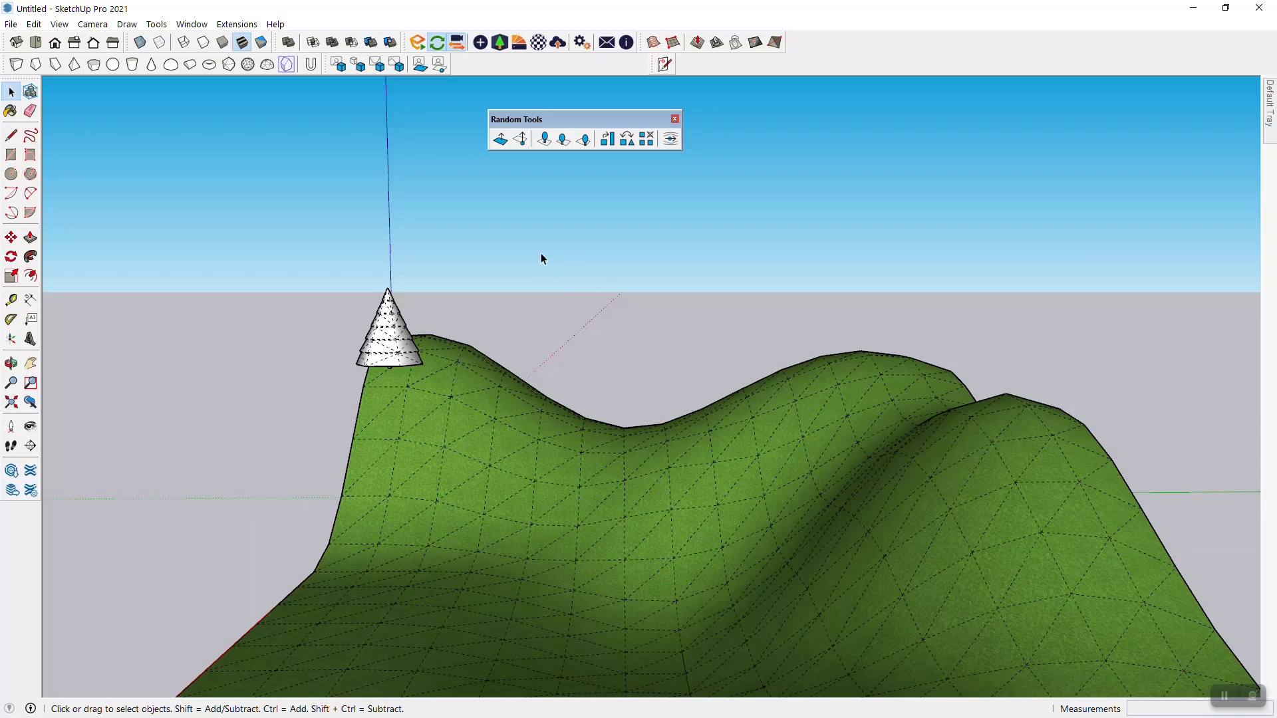
{"action": "middle_click_drag", "start_coordinate": [524, 343], "coordinate": [628, 314]}
{"action": "middle_click_drag", "start_coordinate": [712, 309], "coordinate": [698, 350]}
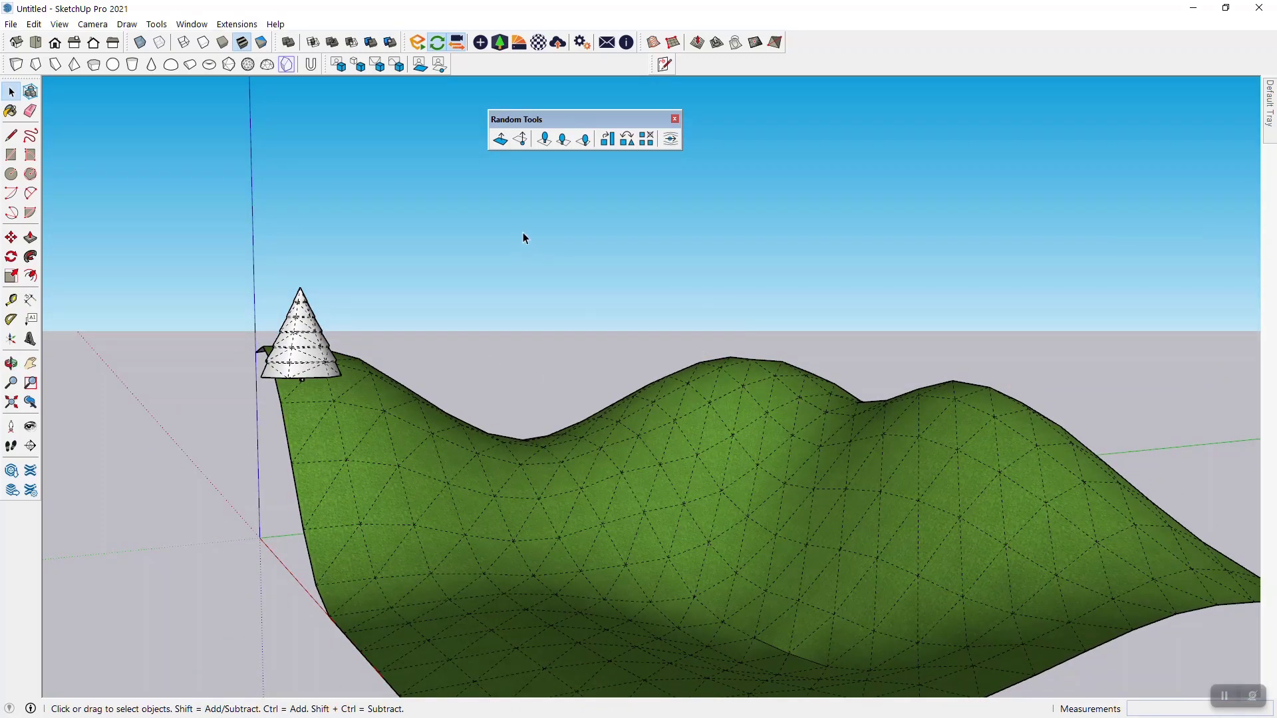
{"action": "mouse_move", "coordinate": [523, 238]}
{"action": "middle_mouse_down"}
{"action": "mouse_move", "coordinate": [507, 402]}
{"action": "mouse_move", "coordinate": [490, 416]}
{"action": "middle_mouse_up"}
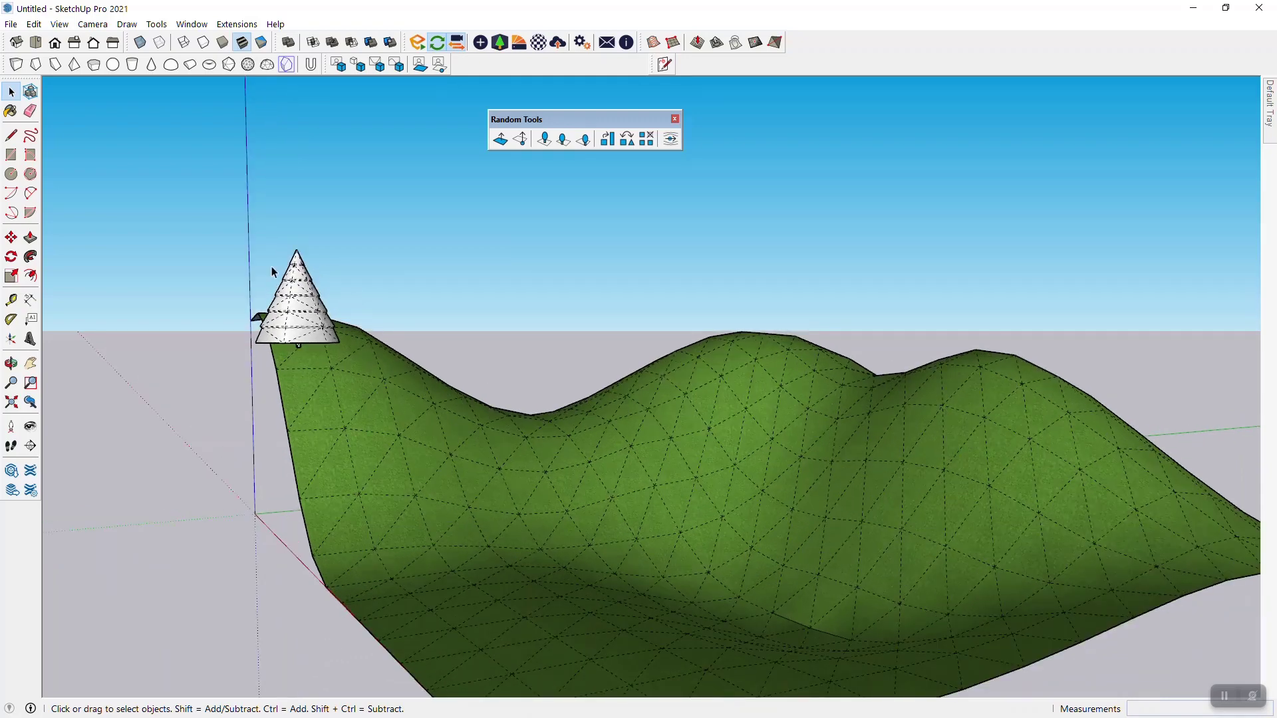
{"action": "left_click", "coordinate": [298, 307]}
{"action": "middle_click_drag", "start_coordinate": [414, 233], "coordinate": [382, 359]}
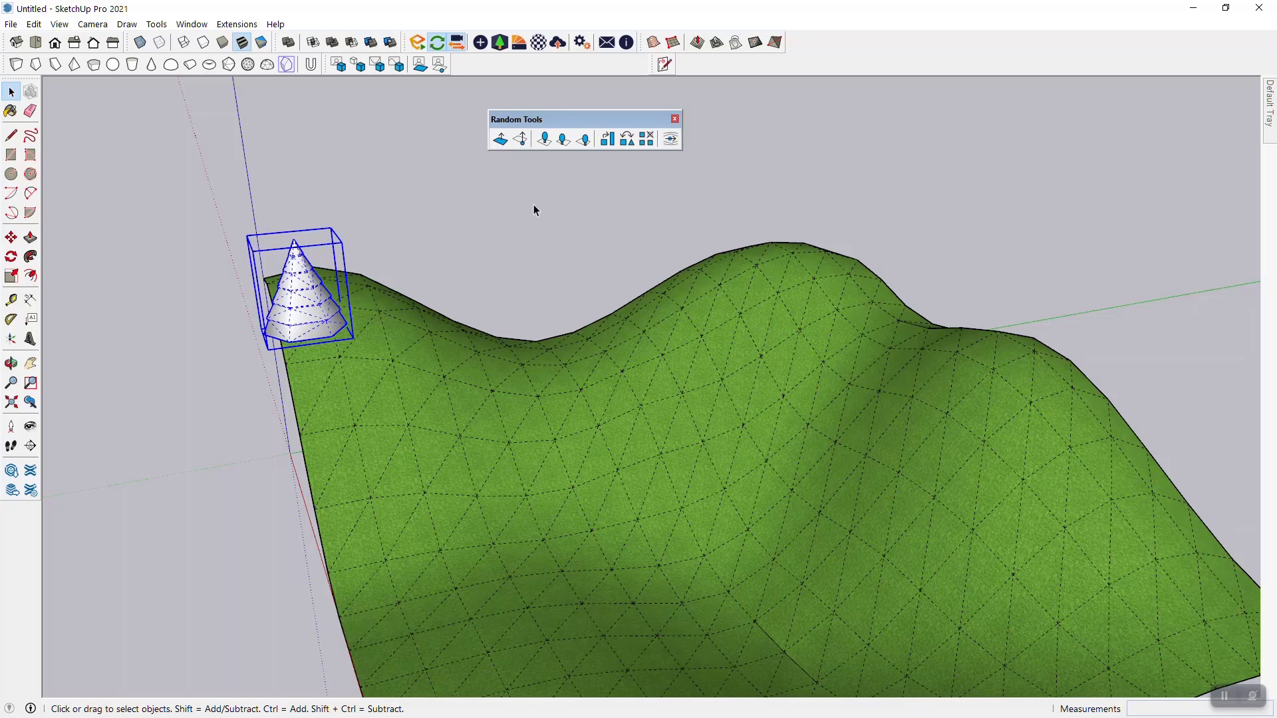
{"action": "scroll", "coordinate": [534, 205], "scroll_direction": "down", "scroll_amount": 2}
{"action": "scroll", "coordinate": [528, 197], "scroll_direction": "down", "scroll_amount": 1}
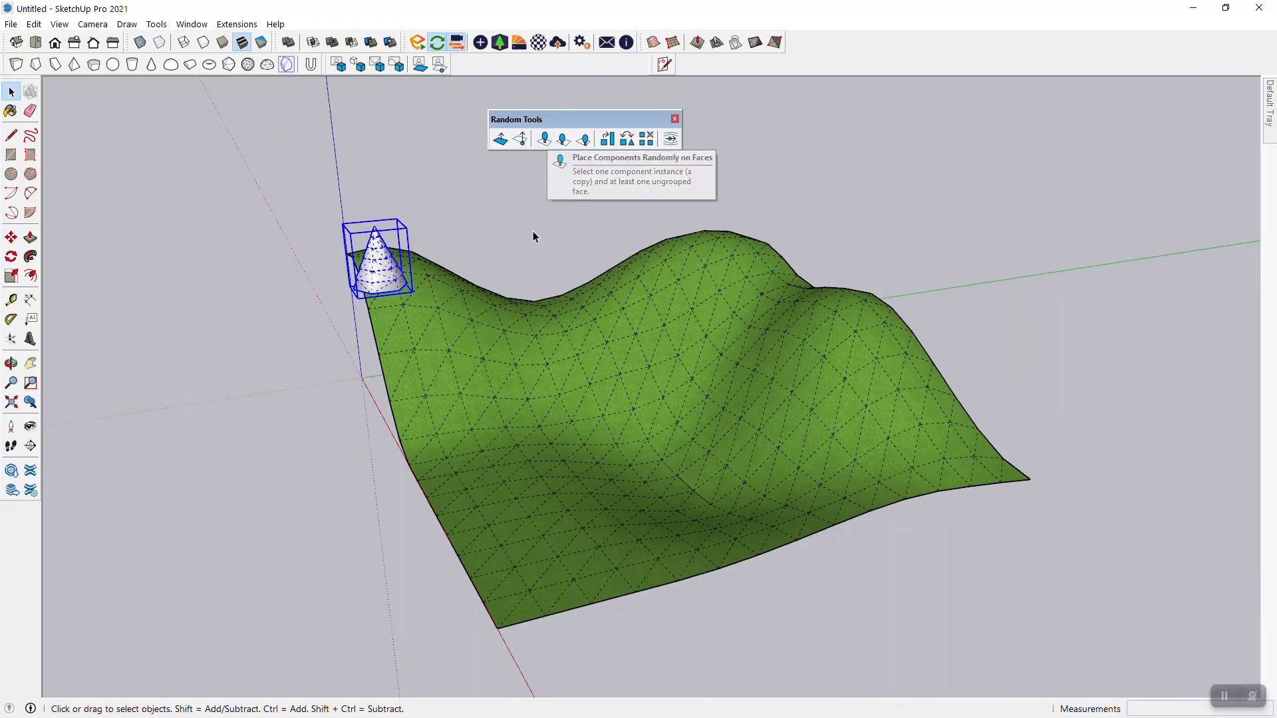
Window-select the entire terrain surface together with the cone tree
{"action": "left_click_drag", "start_coordinate": [285, 164], "coordinate": [591, 370]}
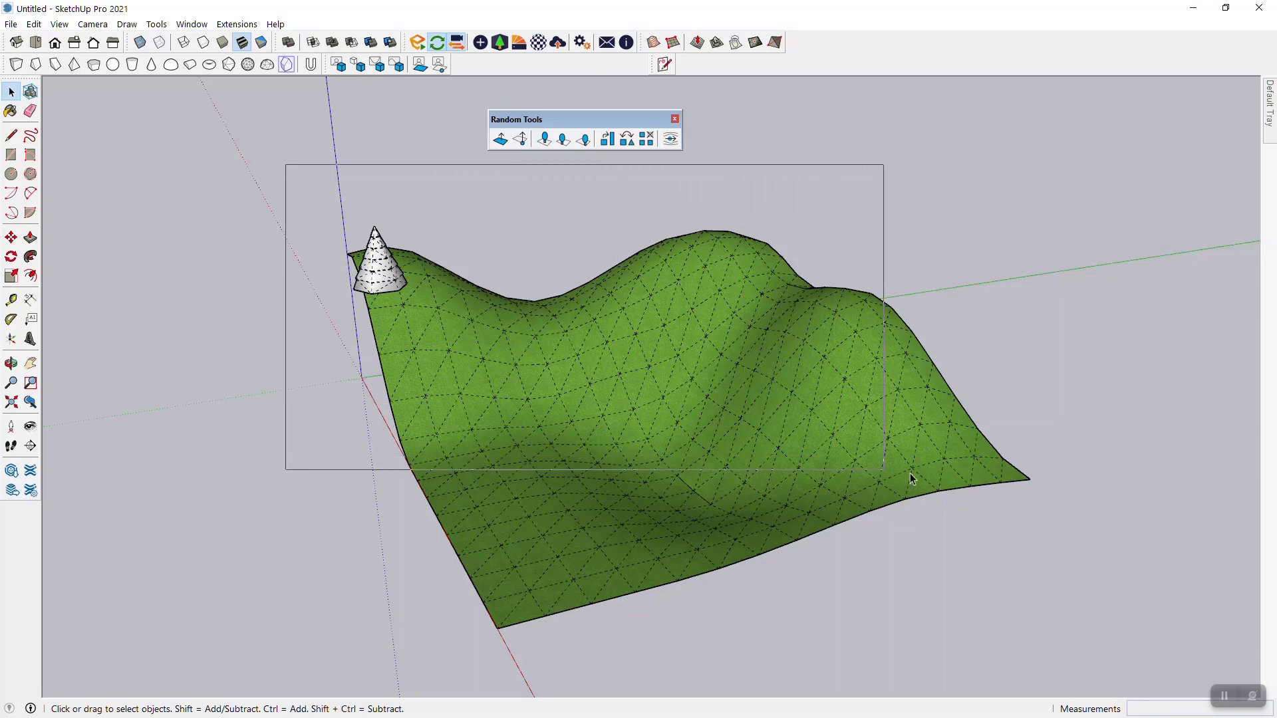
{"action": "left_click_drag", "start_coordinate": [592, 371], "coordinate": [1048, 512]}
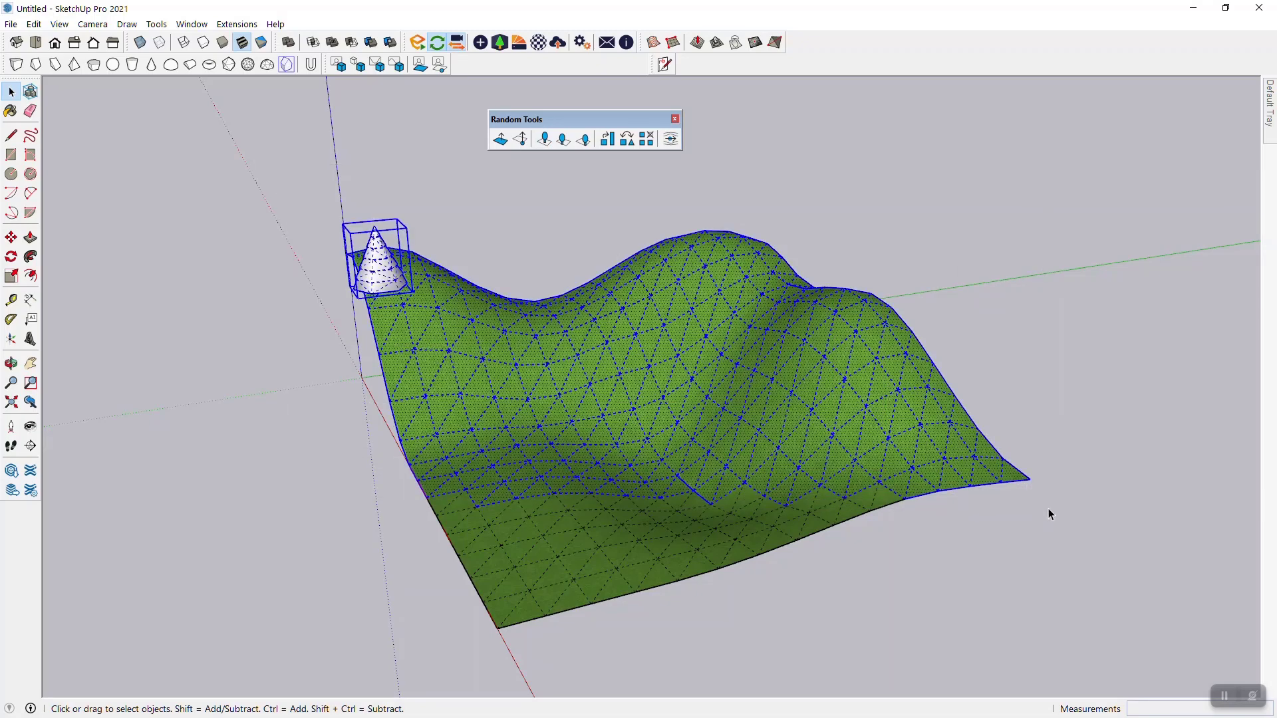
{"action": "middle_click_drag", "start_coordinate": [590, 325], "coordinate": [199, 212]}
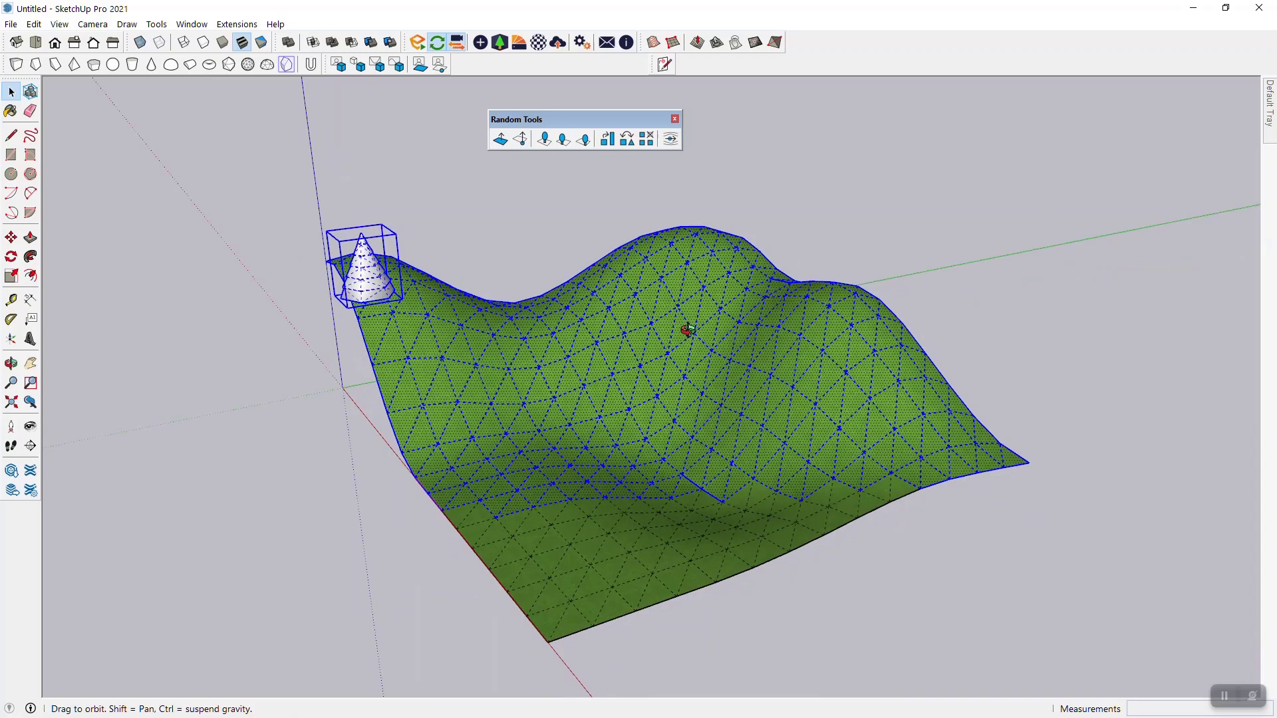
{"action": "left_click_drag", "start_coordinate": [203, 174], "coordinate": [1057, 519]}
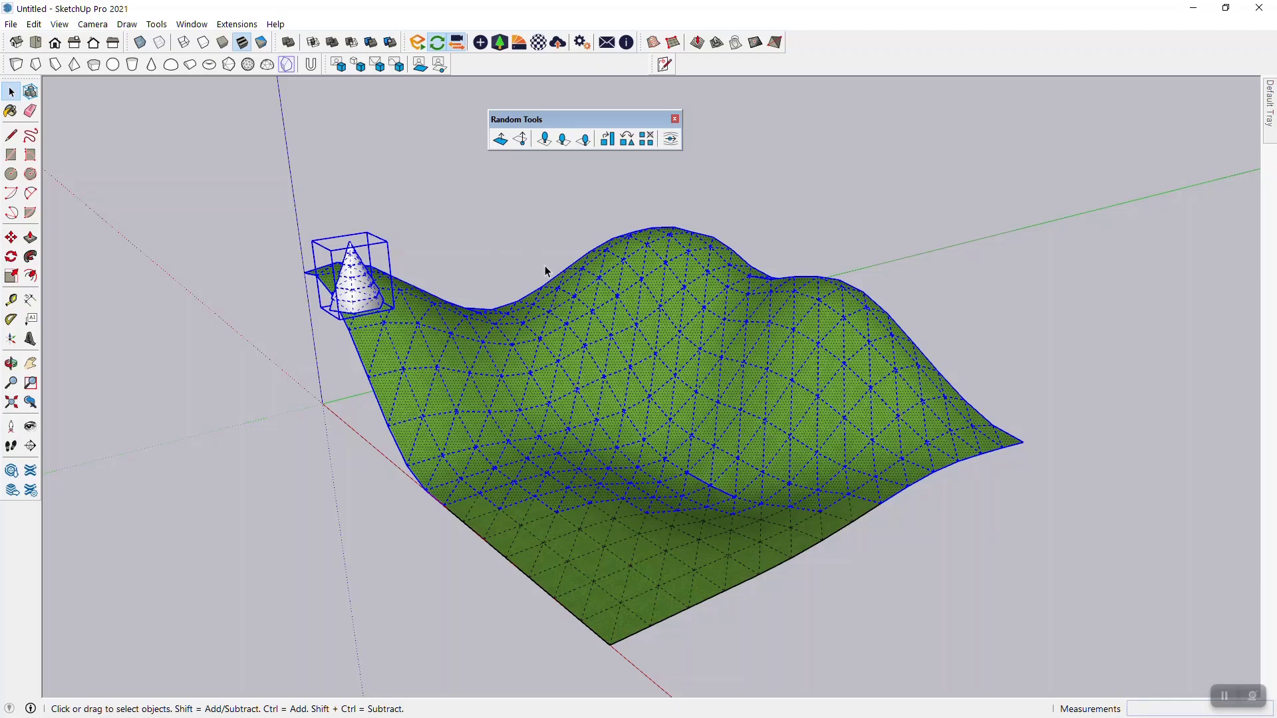
In Place Components Randomly on Faces keep 3 copies per face, 90° rotation and scale 1
{"action": "left_click", "coordinate": [546, 140]}
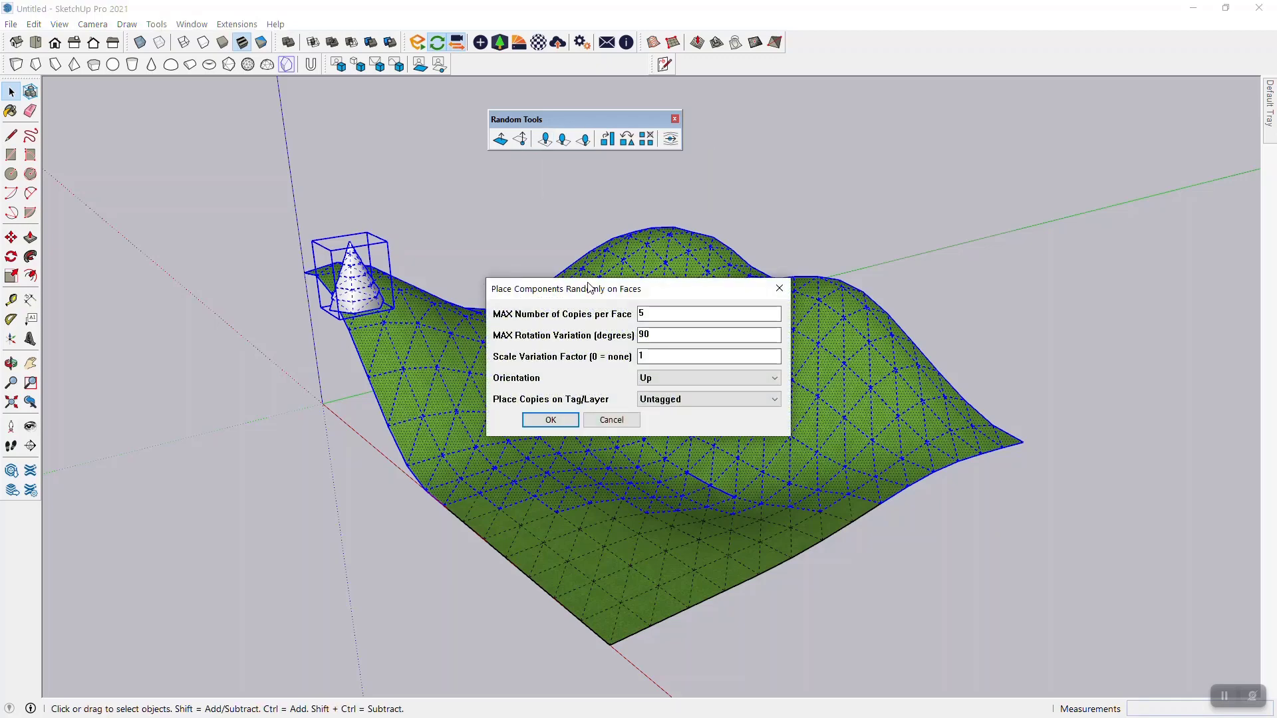
{"action": "left_click_drag", "start_coordinate": [589, 288], "coordinate": [703, 182]}
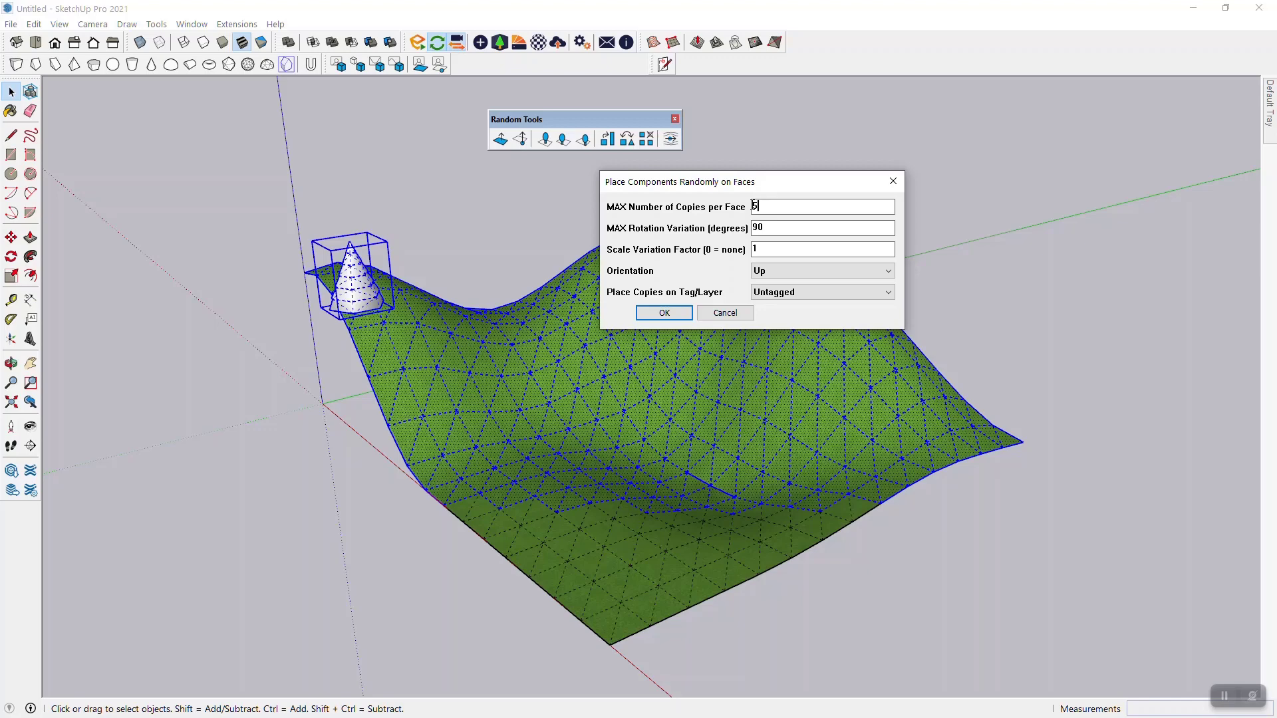
{"action": "left_click_drag", "start_coordinate": [739, 182], "coordinate": [790, 176]}
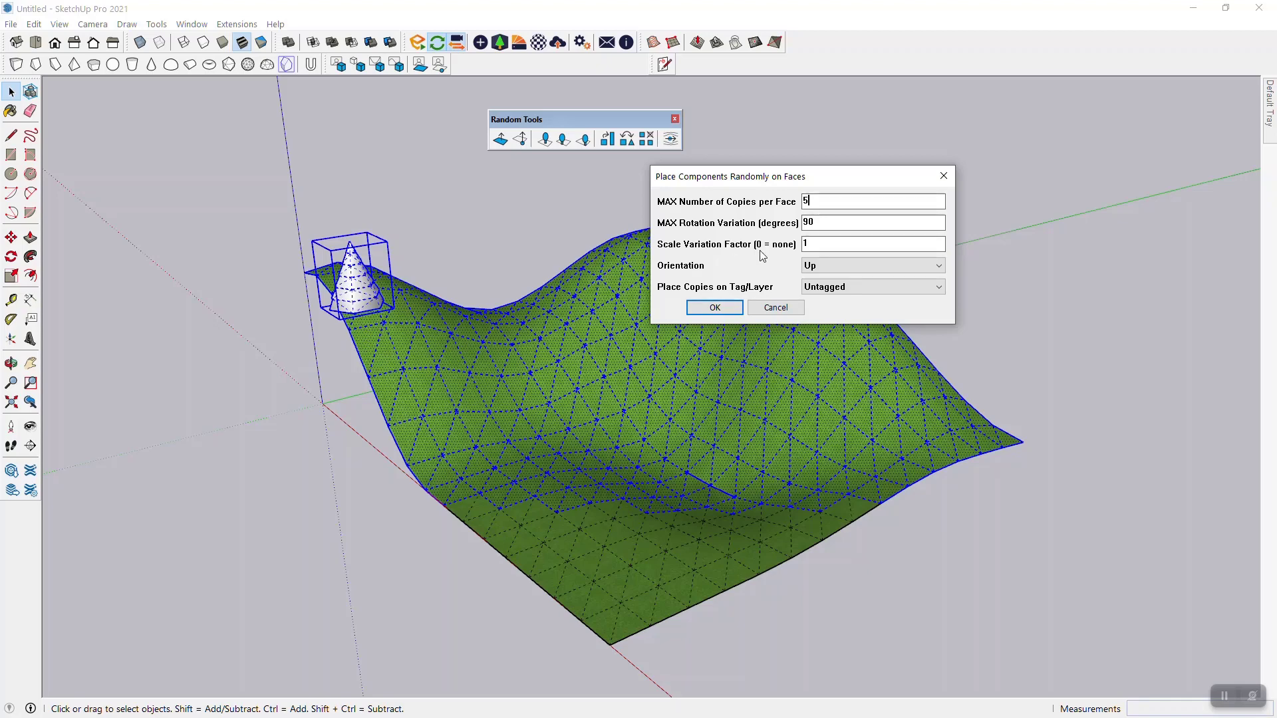
{"action": "double_click", "coordinate": [806, 201]}
{"action": "type", "text": "3"}
{"action": "left_click", "coordinate": [835, 224]}
{"action": "double_click", "coordinate": [834, 224]}
{"action": "left_click", "coordinate": [813, 226]}
{"action": "left_click", "coordinate": [804, 244]}
{"action": "left_click", "coordinate": [813, 224]}
Keep Orientation Up and Untagged so the tree copies stand straight
{"action": "left_click", "coordinate": [816, 266]}
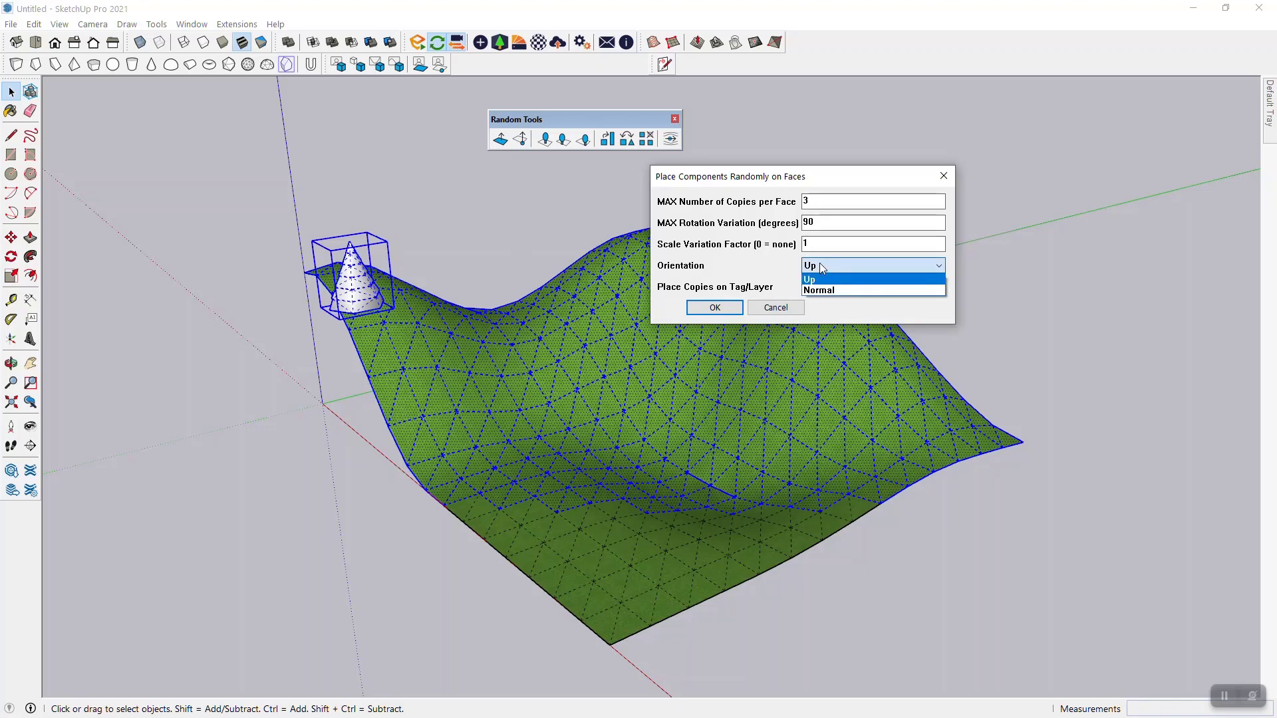
{"action": "left_click", "coordinate": [820, 264]}
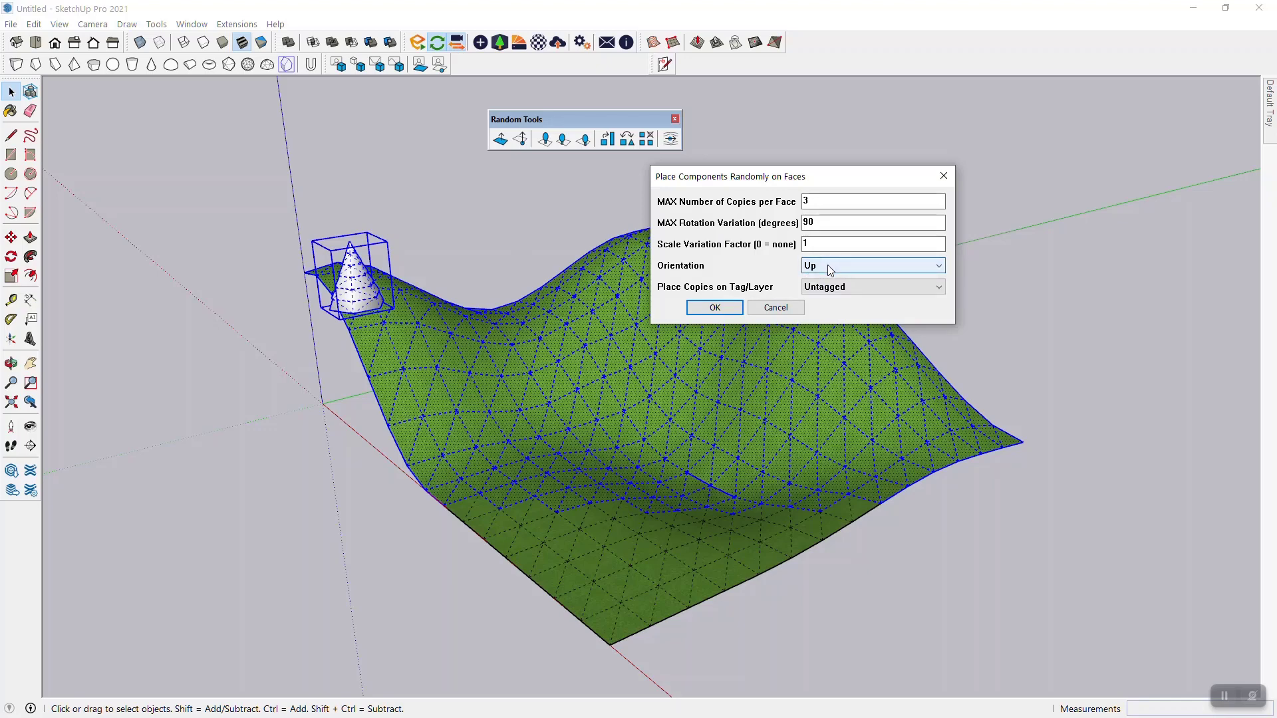
{"action": "key", "text": "Tab"}
{"action": "left_click", "coordinate": [832, 267]}
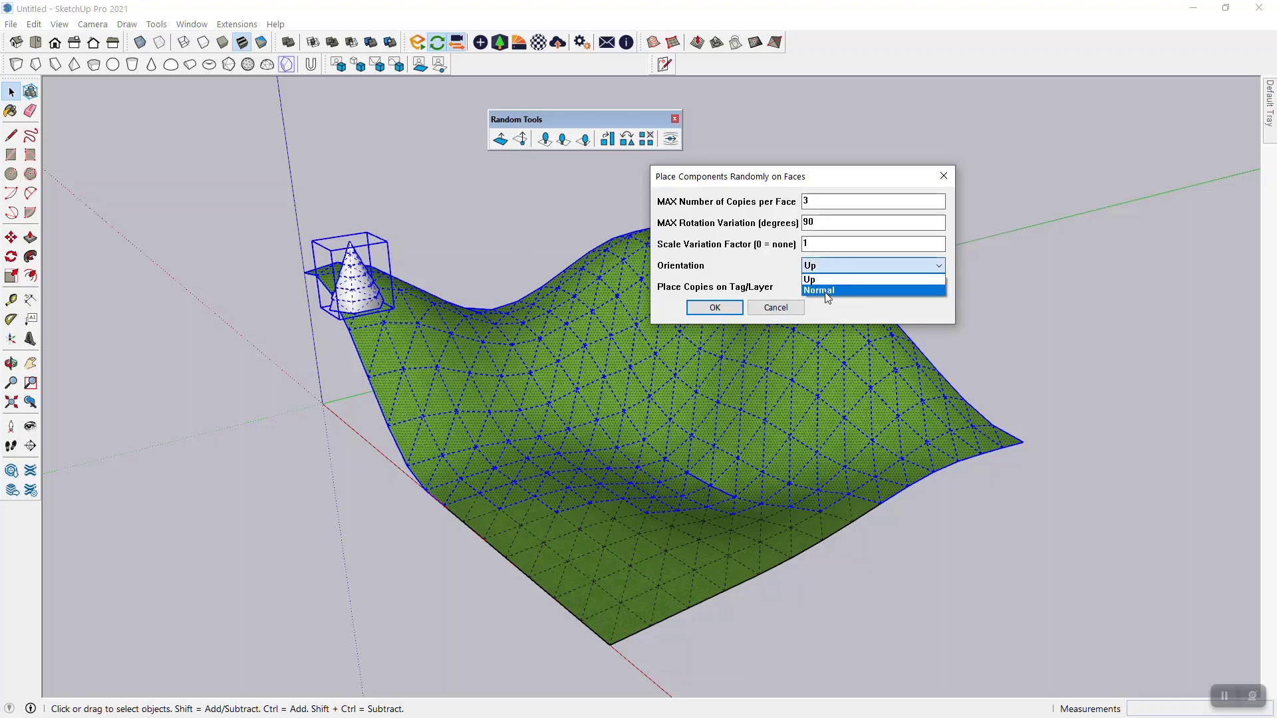
{"action": "left_click", "coordinate": [822, 265]}
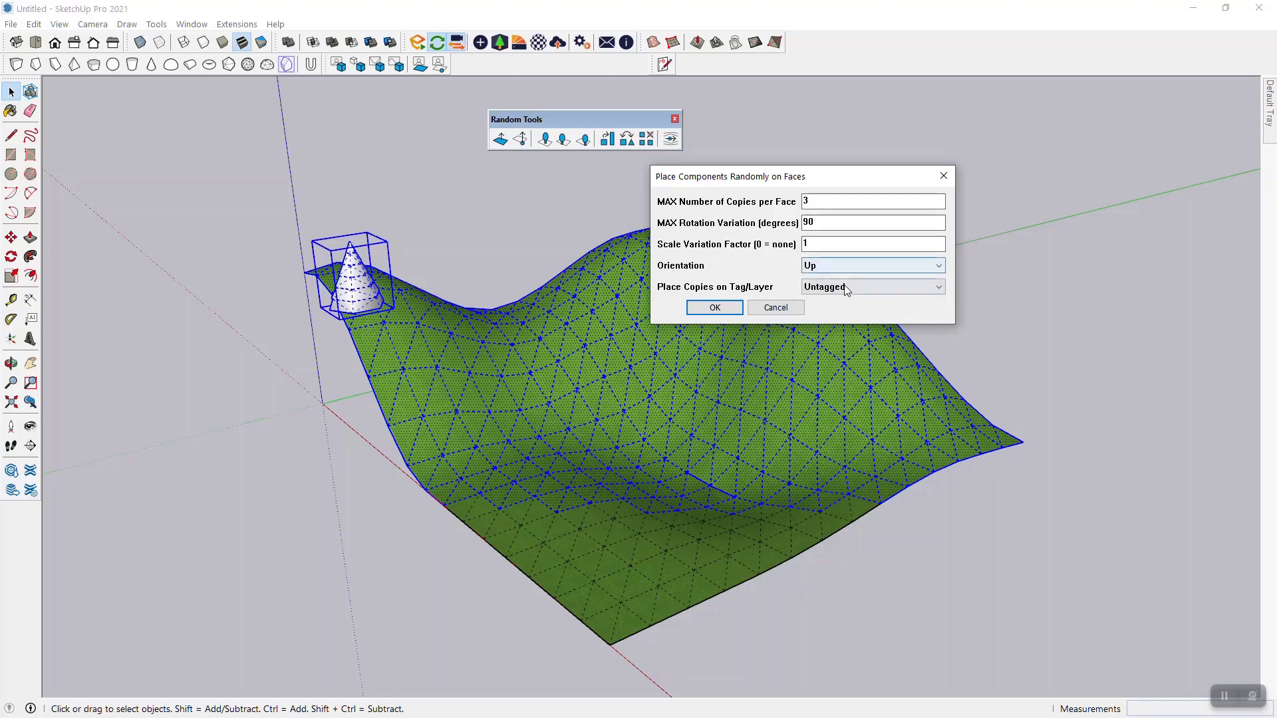
Confirm the placement to scatter the trees, orbit the new forest and un-maximize SketchUp
{"action": "left_click", "coordinate": [714, 308]}
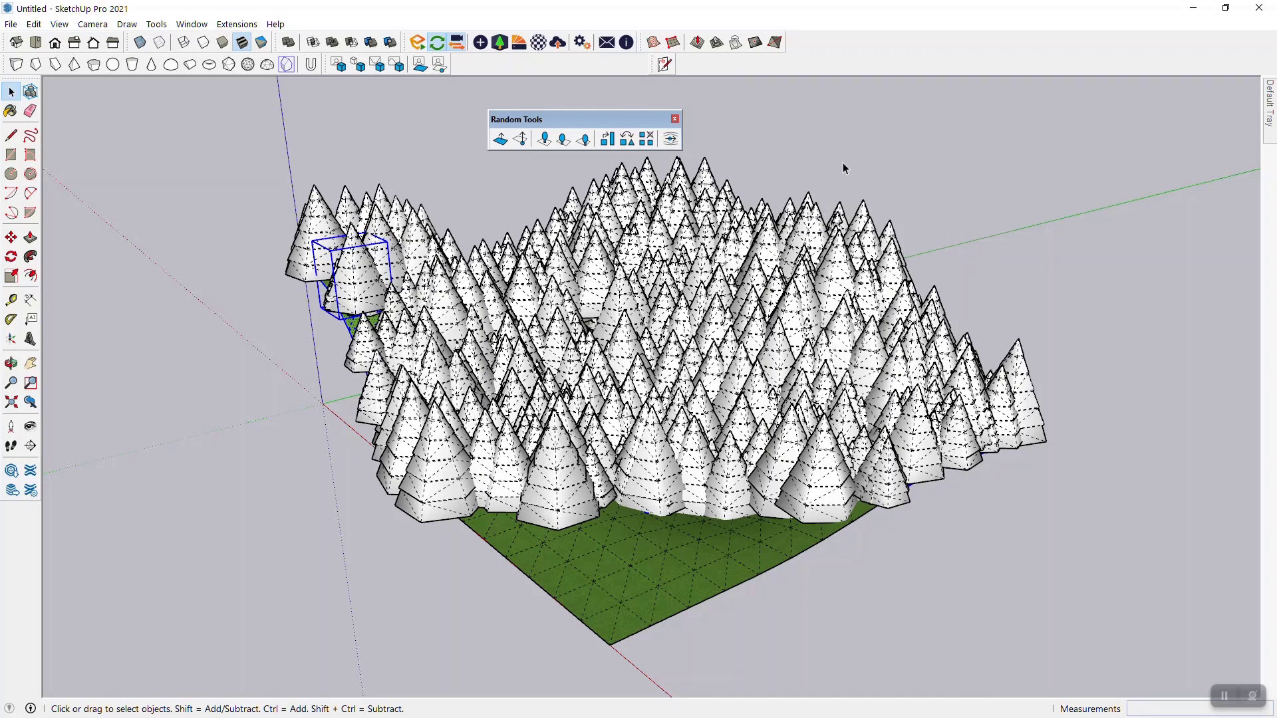
{"action": "middle_click_drag", "start_coordinate": [714, 271], "coordinate": [622, 267]}
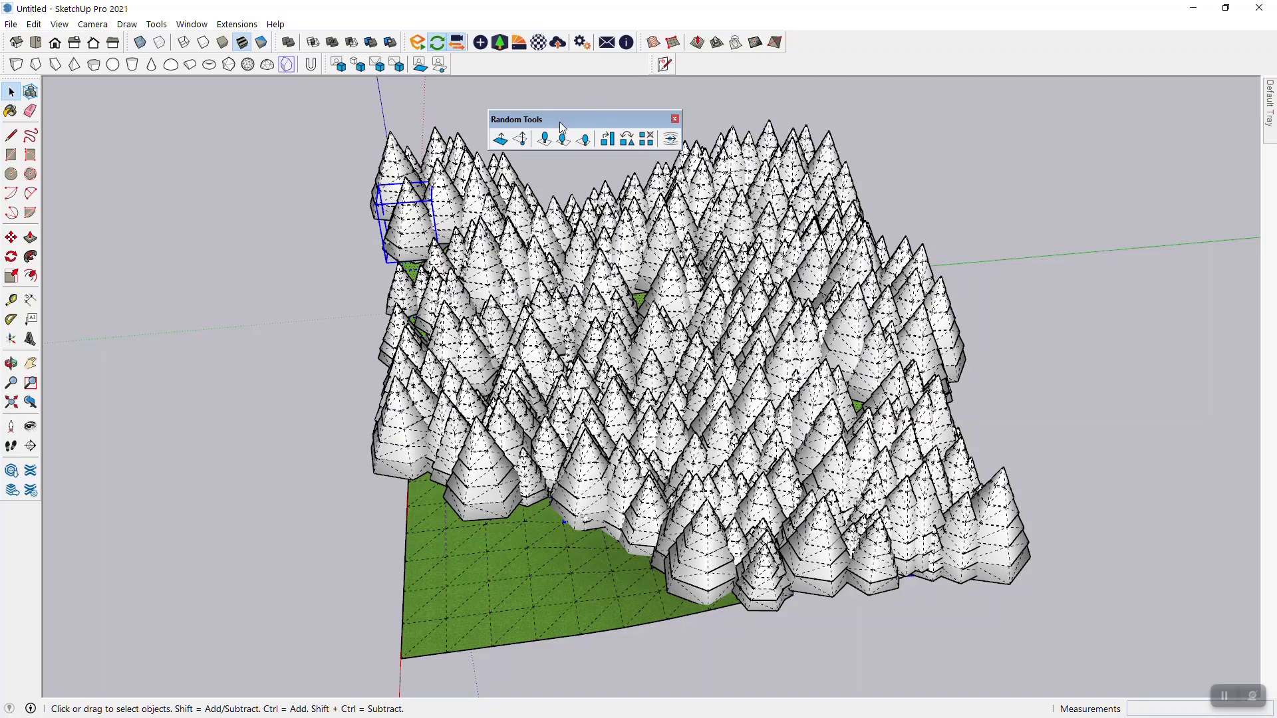
{"action": "left_click_drag", "start_coordinate": [542, 121], "coordinate": [251, 119]}
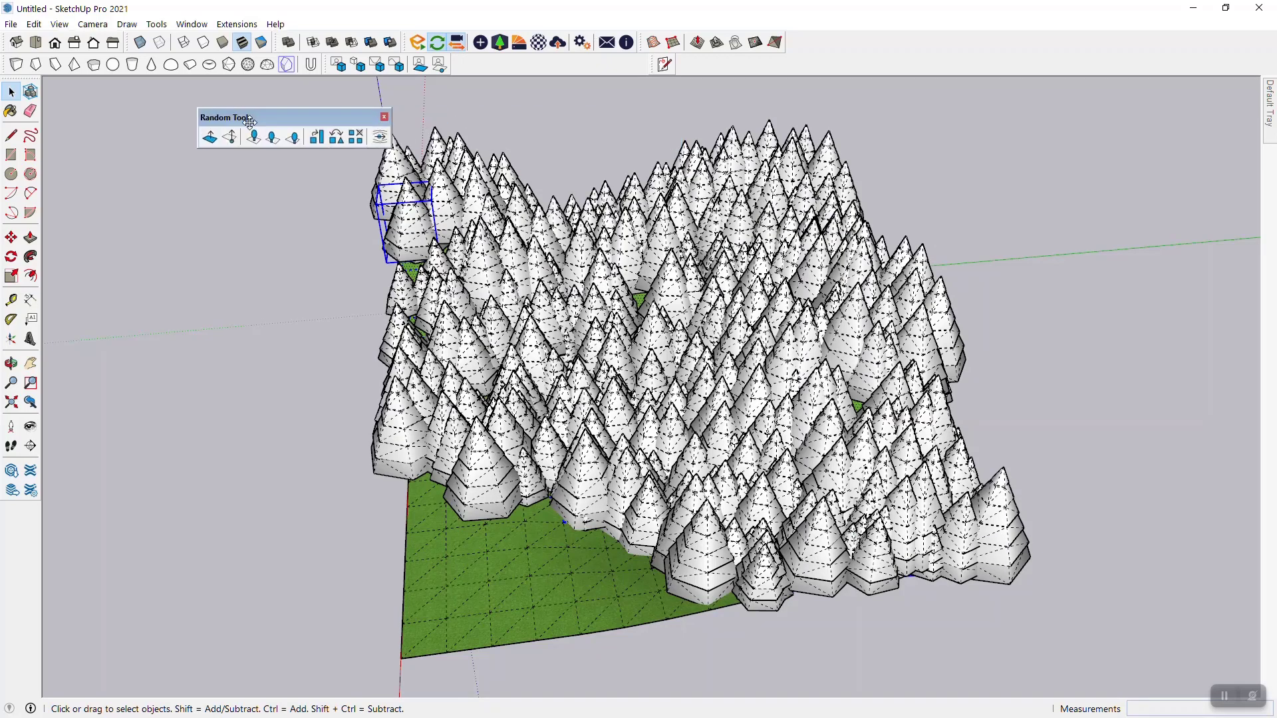
{"action": "double_click", "coordinate": [422, 14]}
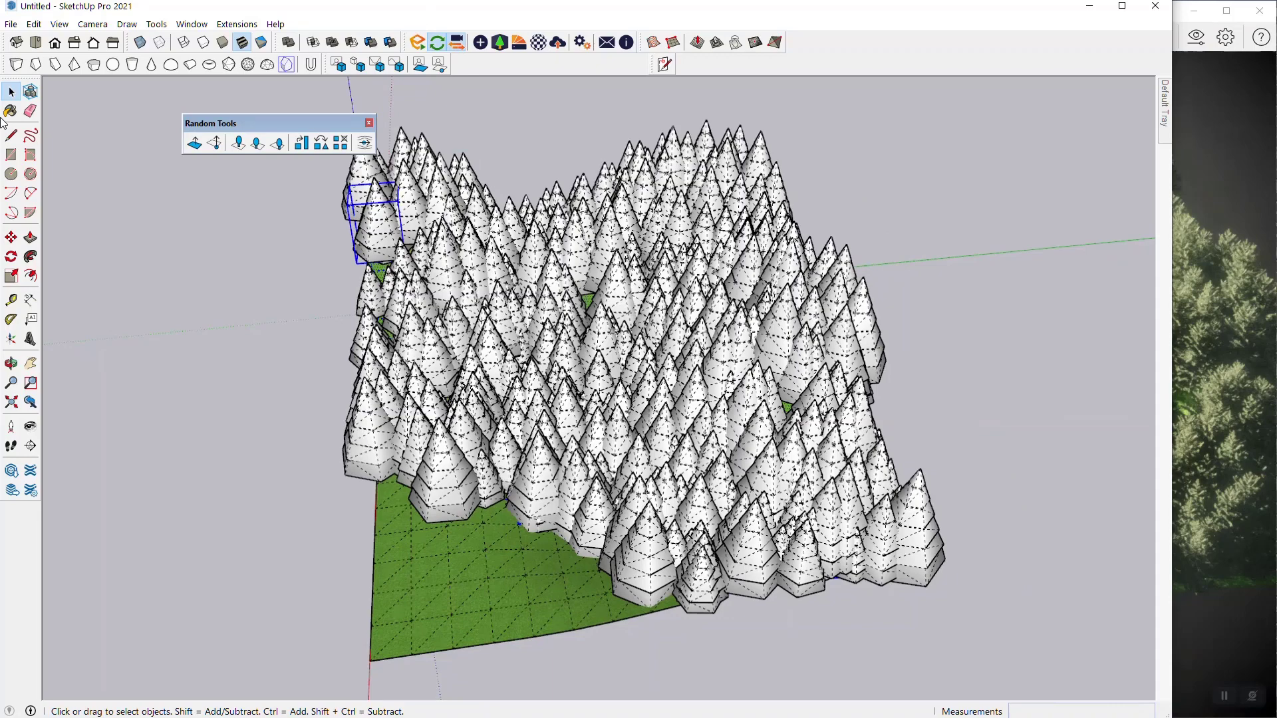
Snap SketchUp beside the Enscape render and fit the whole model in view
{"action": "key", "text": "super+Left"}
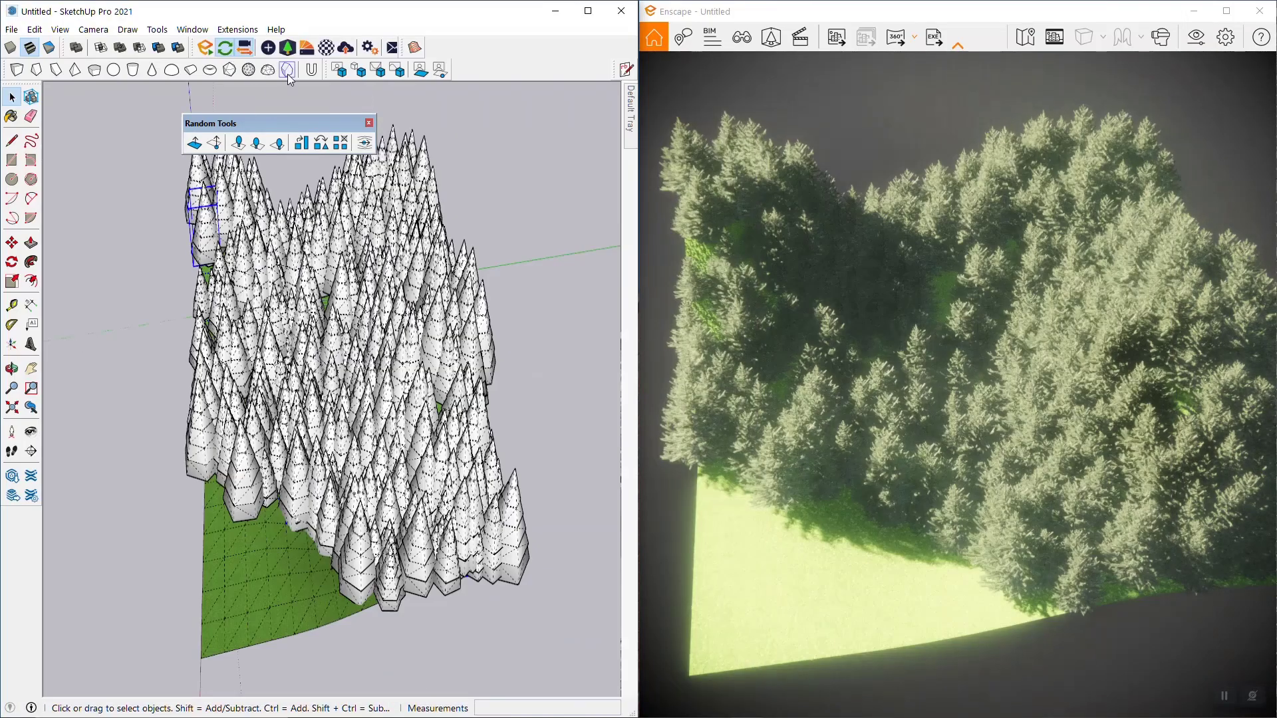
{"action": "left_click", "coordinate": [287, 73]}
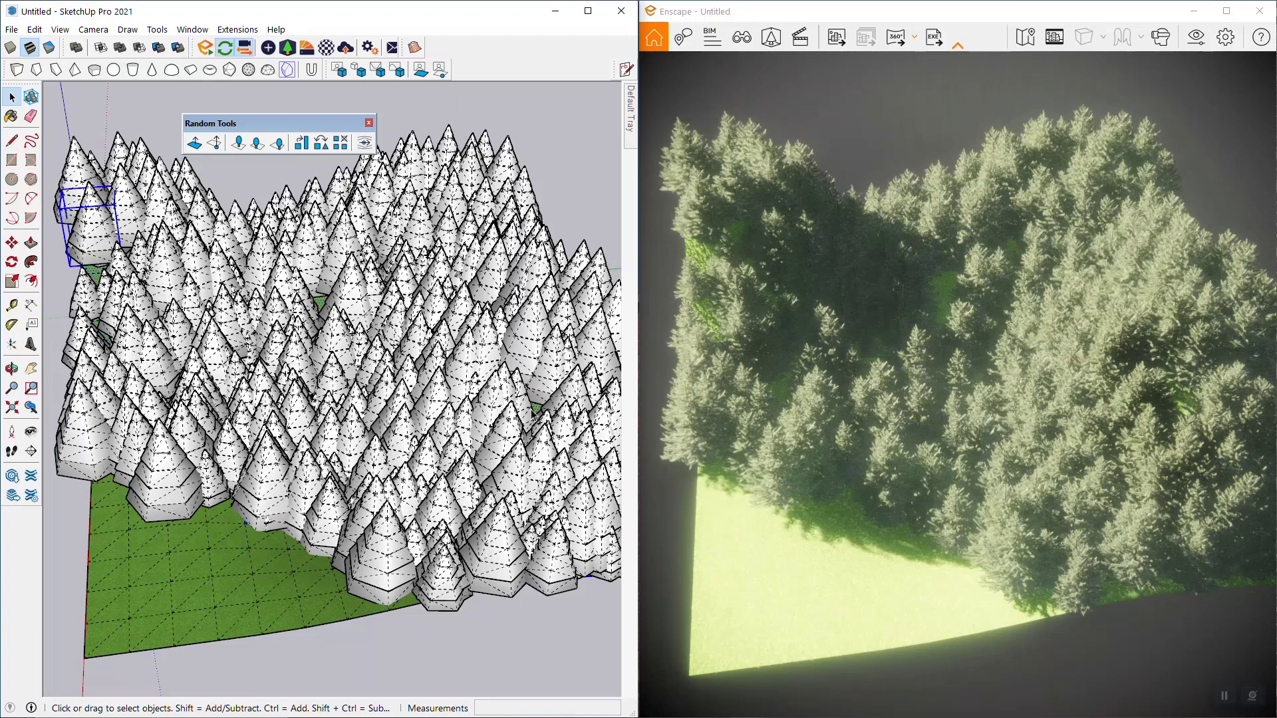
{"action": "mouse_move", "coordinate": [309, 488]}
{"action": "middle_mouse_down"}
{"action": "mouse_move", "coordinate": [450, 433]}
{"action": "mouse_move", "coordinate": [439, 319]}
{"action": "middle_mouse_up"}
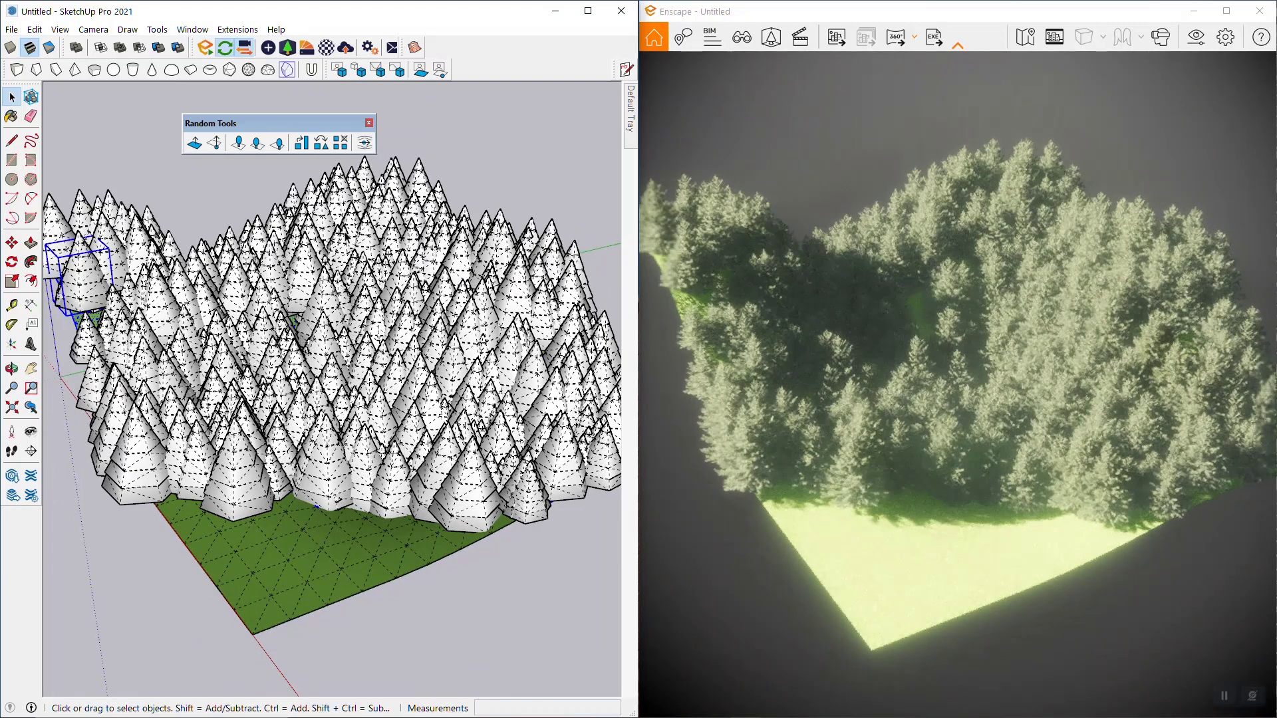
Enter the forest group and select every tree inside it with Ctrl+A
{"action": "left_click", "coordinate": [317, 228]}
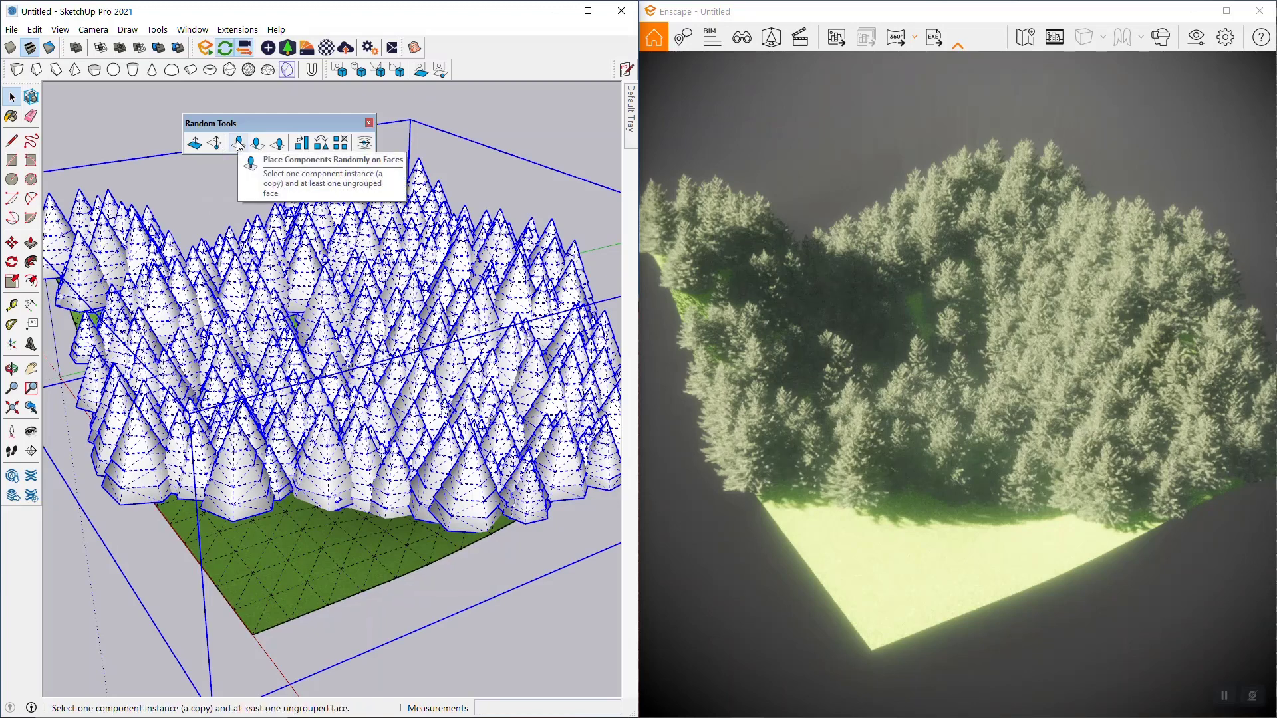
{"action": "double_click", "coordinate": [326, 288]}
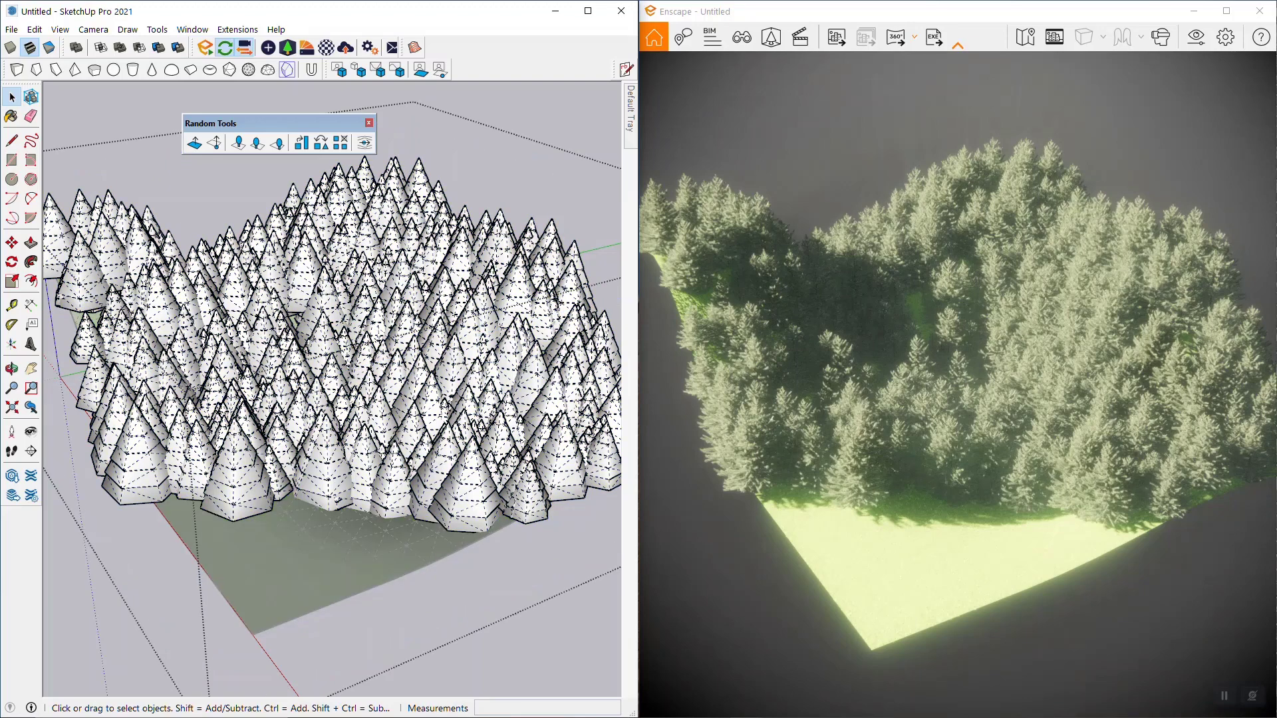
{"action": "key", "text": "ctrl+a"}
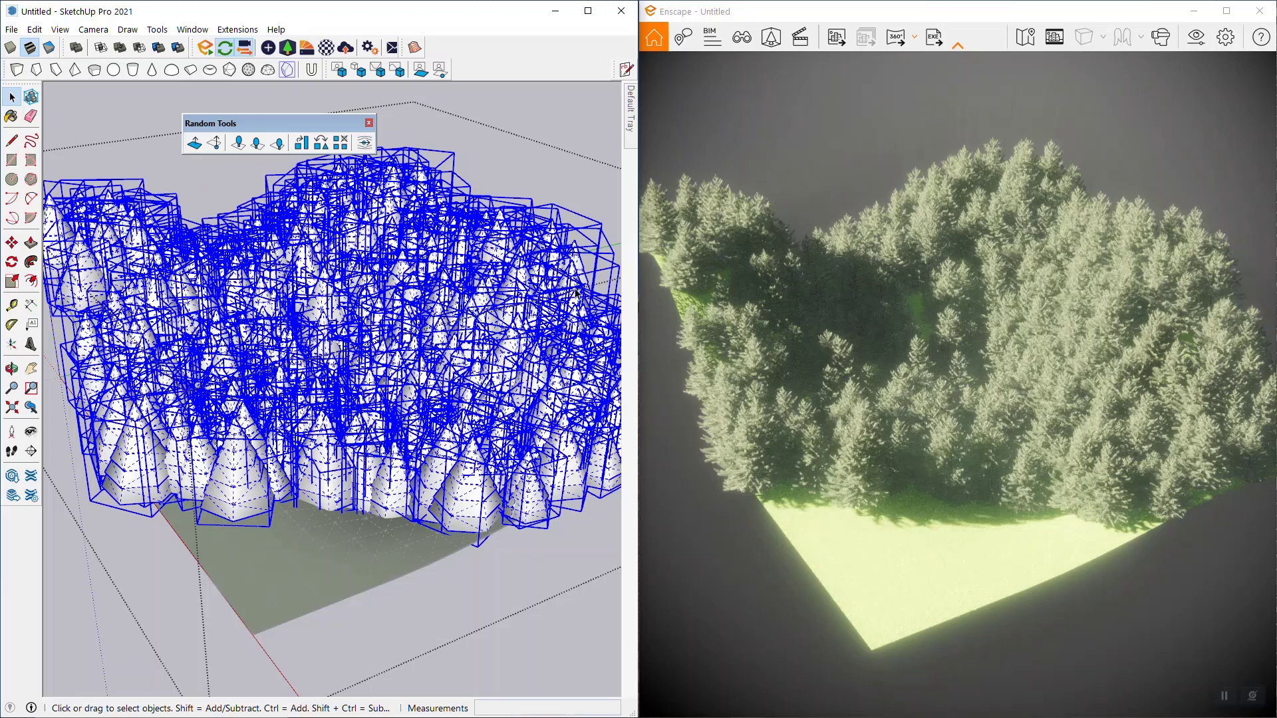
{"action": "left_click", "coordinate": [341, 144]}
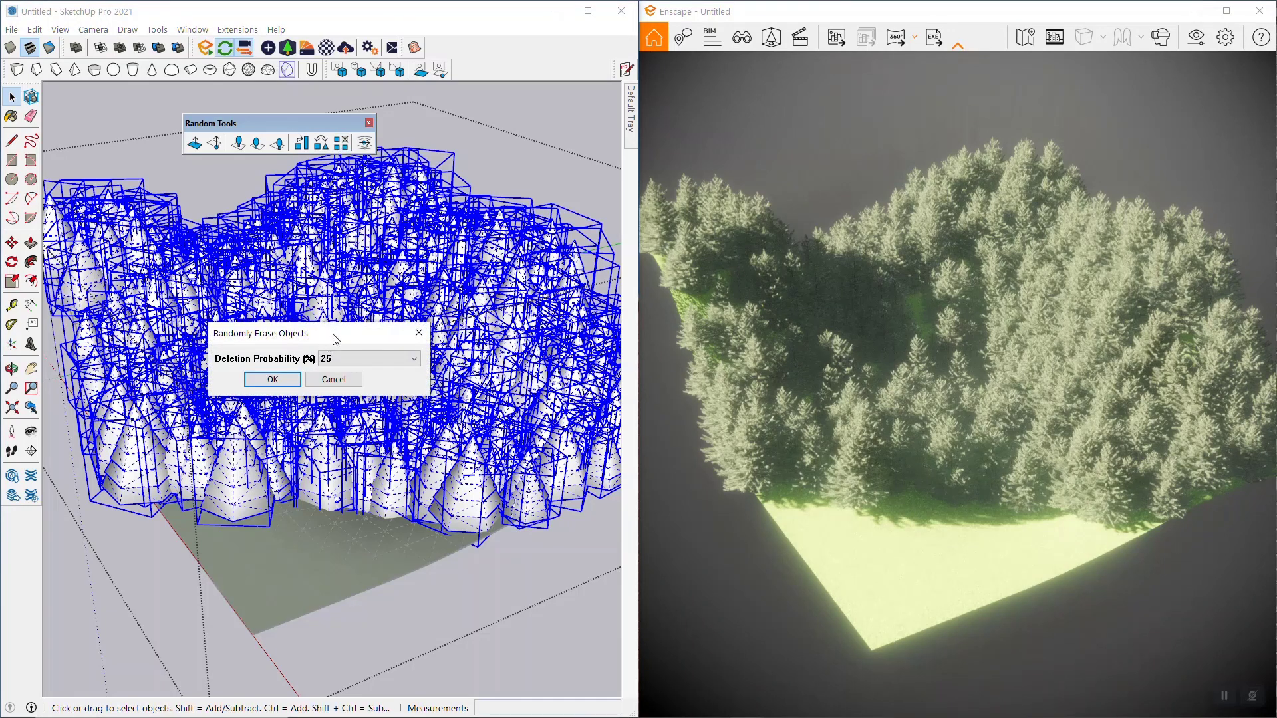
{"action": "left_click_drag", "start_coordinate": [334, 340], "coordinate": [314, 226]}
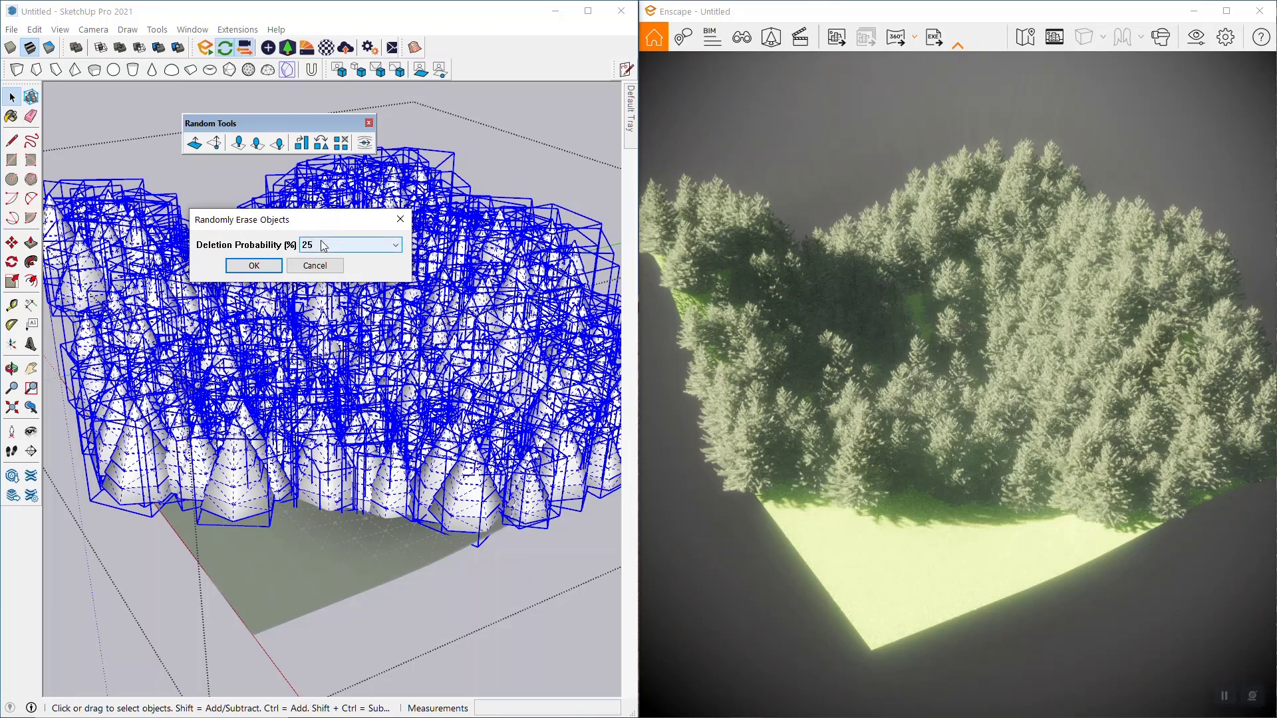
{"action": "left_click", "coordinate": [321, 245]}
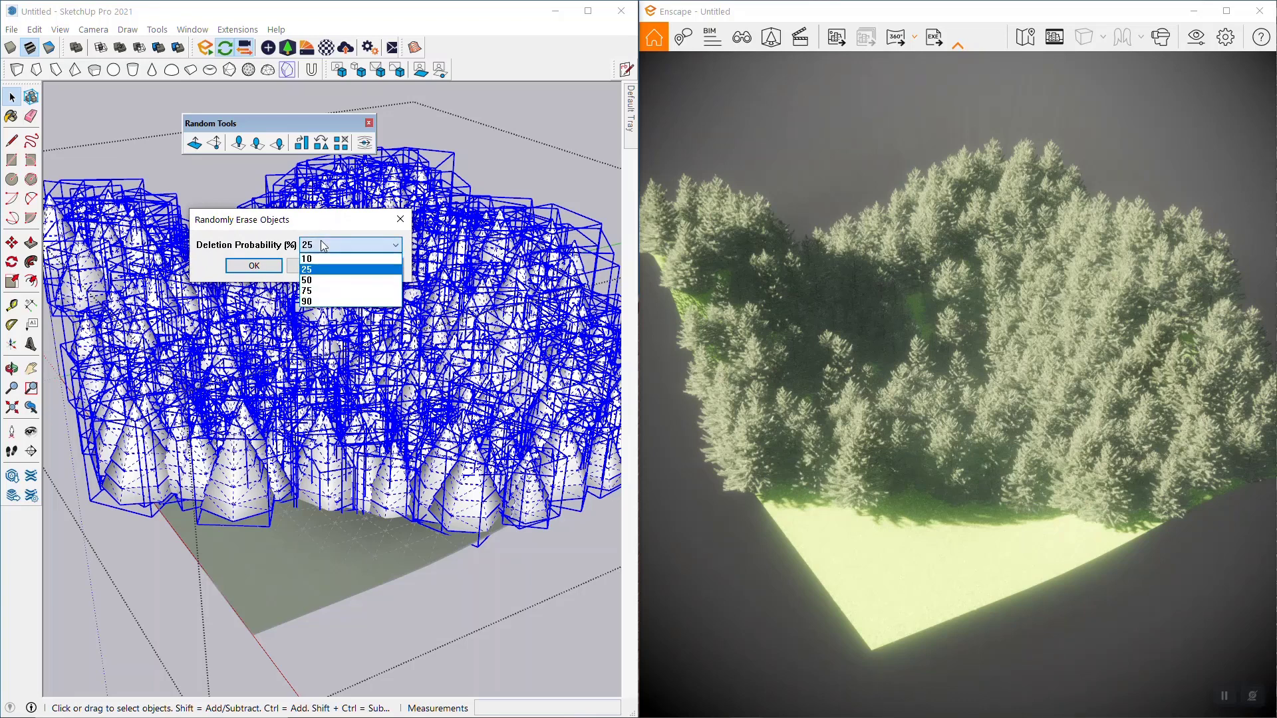
{"action": "left_click", "coordinate": [328, 302]}
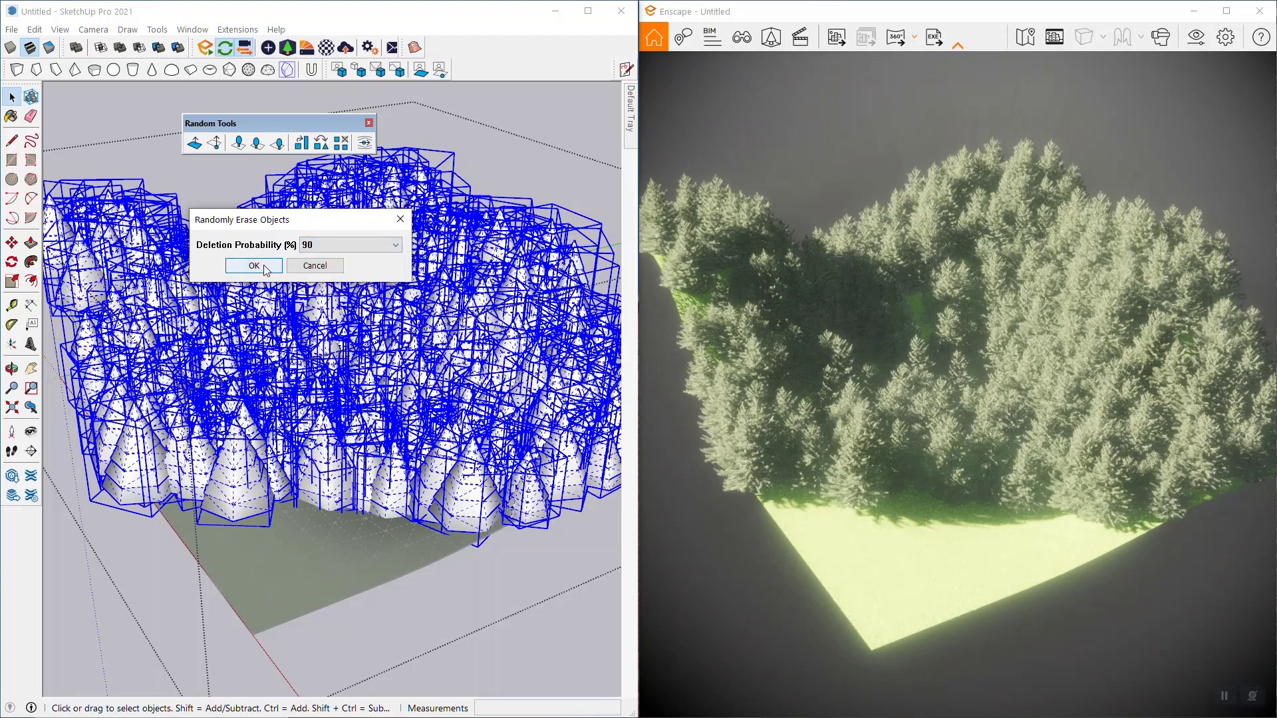
{"action": "left_click", "coordinate": [253, 266]}
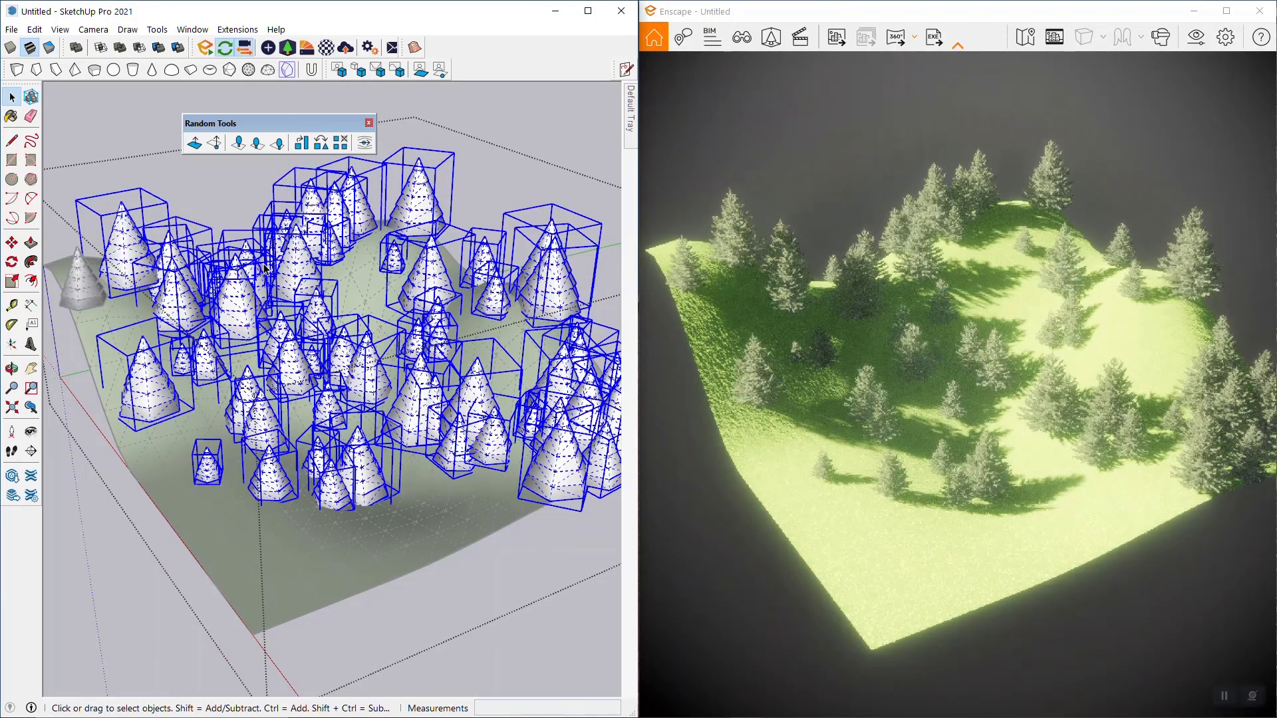
{"action": "key", "text": "ctrl+z"}
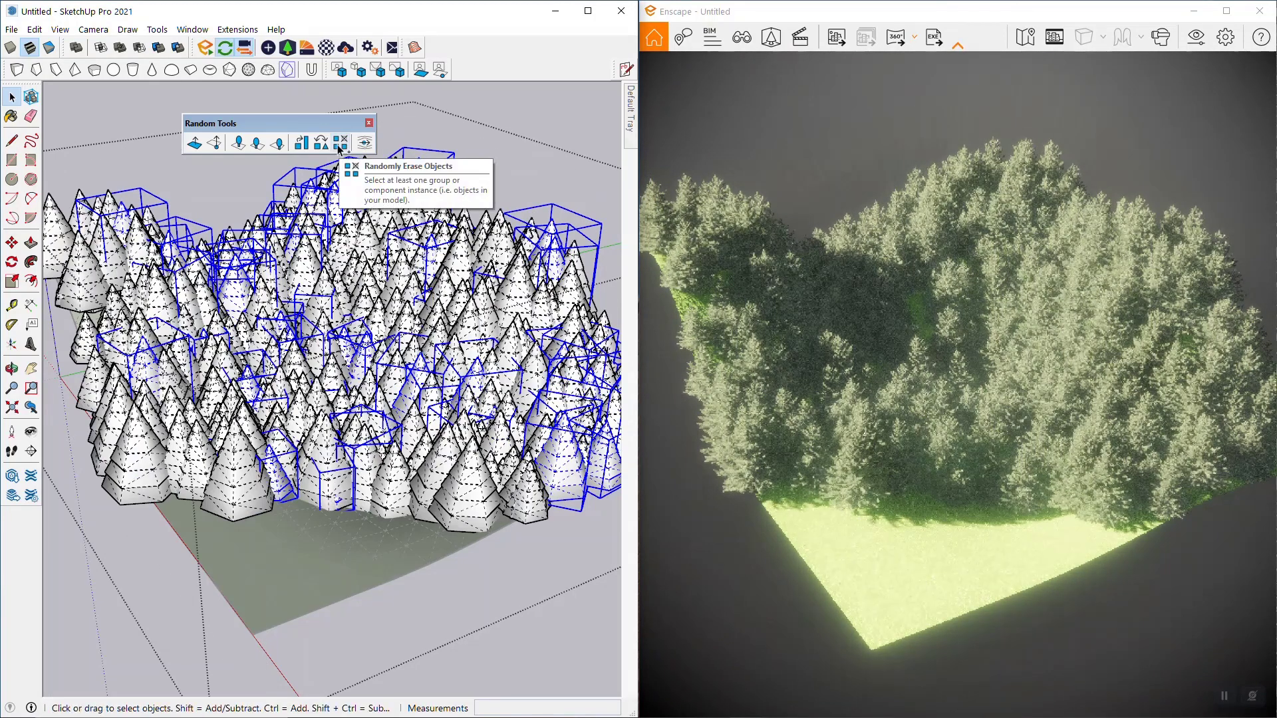
Randomly erase all trees at 50% deletion probability, then clear the selection
{"action": "key", "text": "ctrl+a"}
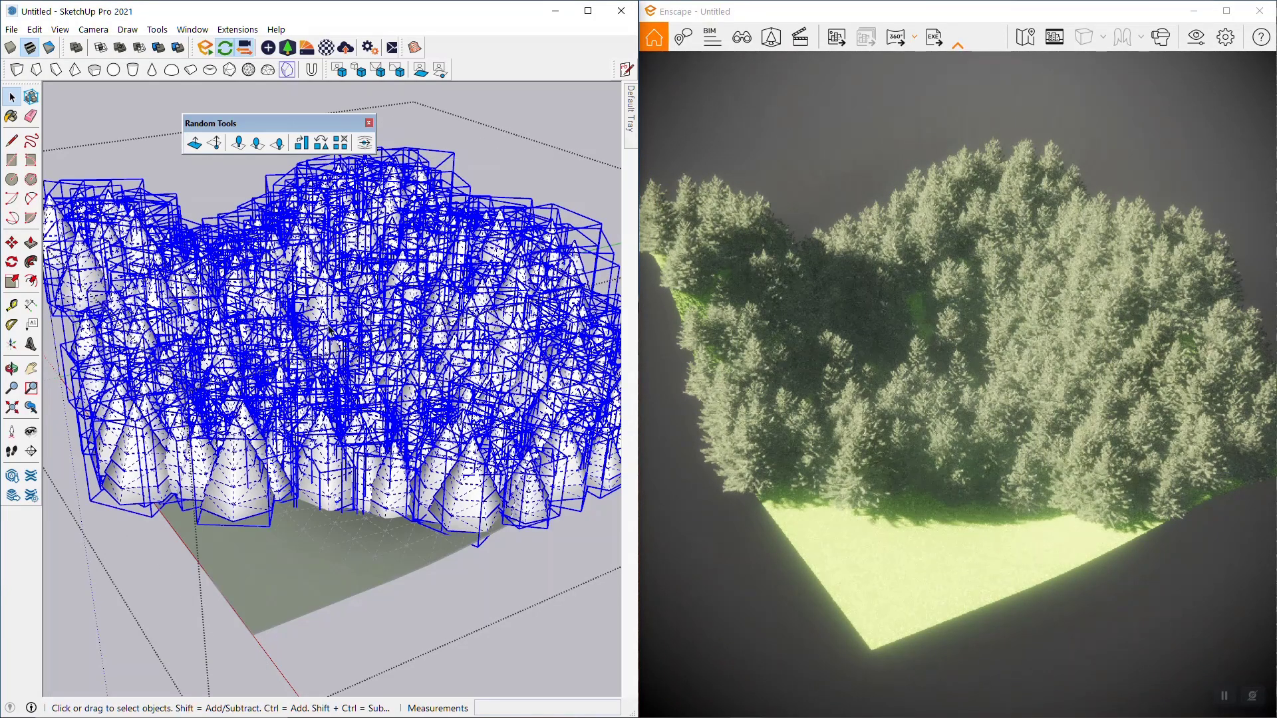
{"action": "left_click", "coordinate": [342, 144]}
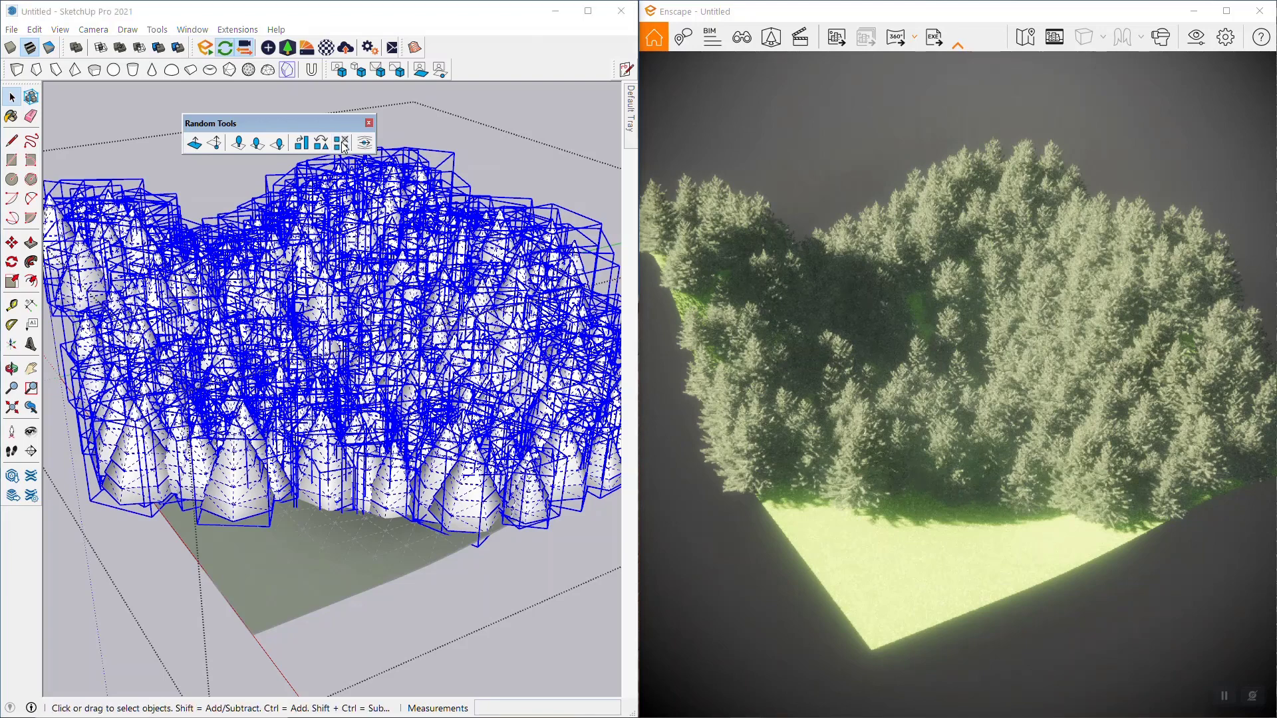
{"action": "left_click_drag", "start_coordinate": [351, 343], "coordinate": [383, 240]}
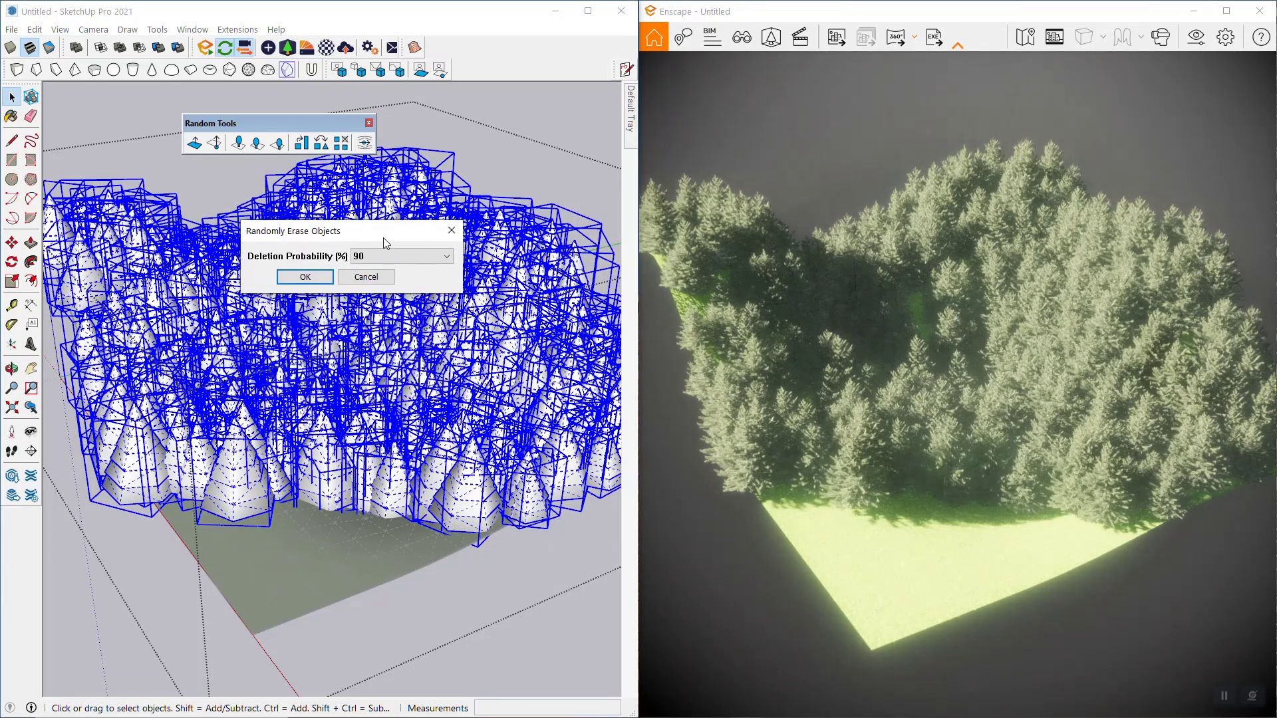
{"action": "left_click", "coordinate": [399, 256]}
{"action": "left_click", "coordinate": [376, 290]}
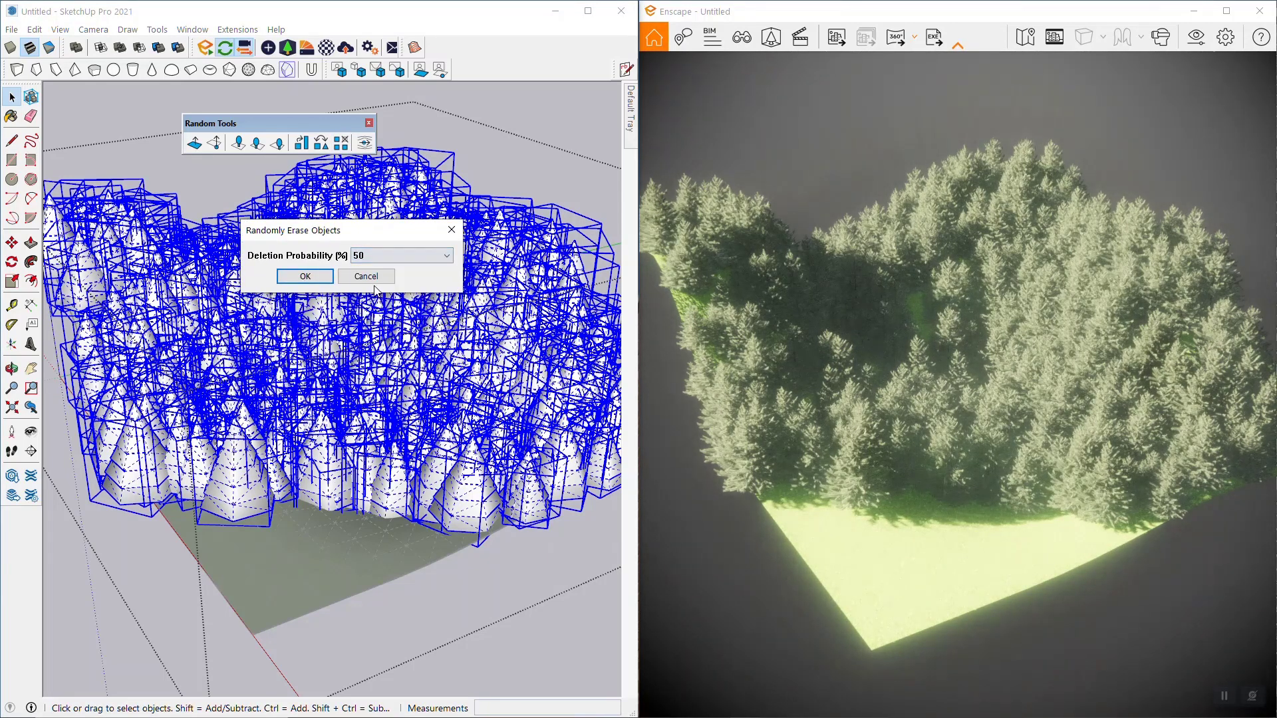
{"action": "left_click", "coordinate": [304, 276]}
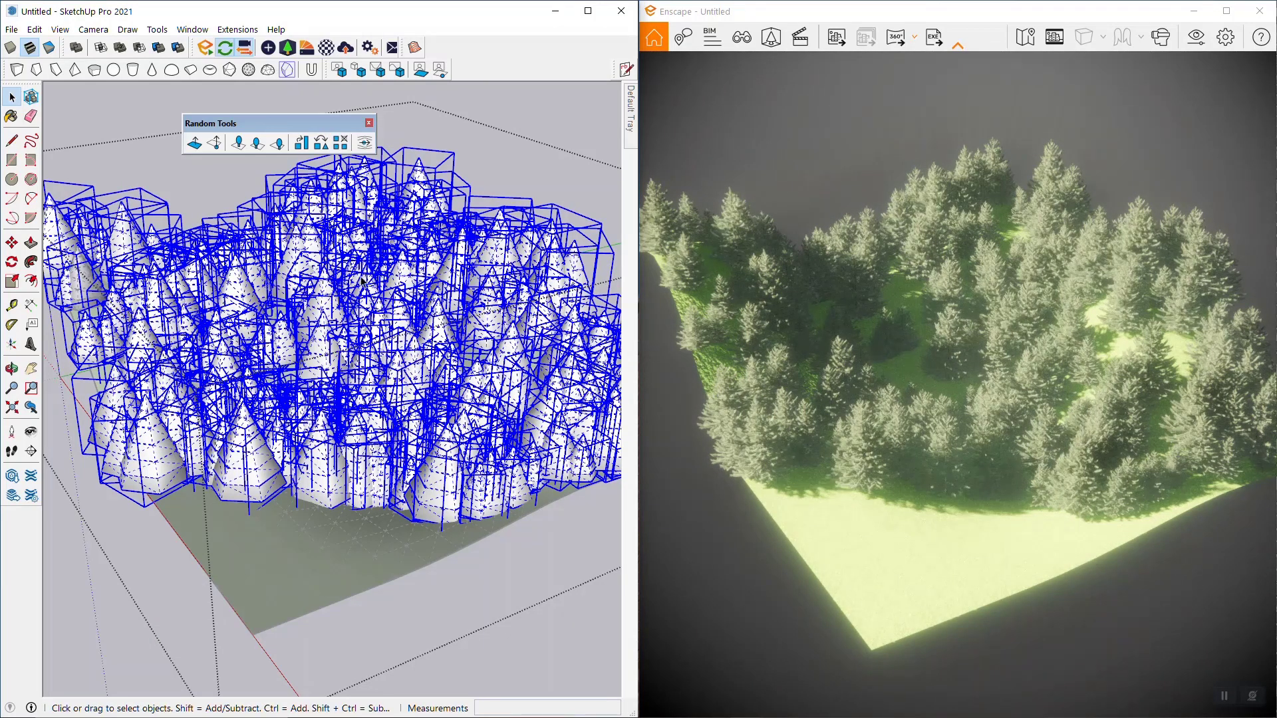
{"action": "middle_click_drag", "start_coordinate": [364, 283], "coordinate": [354, 335]}
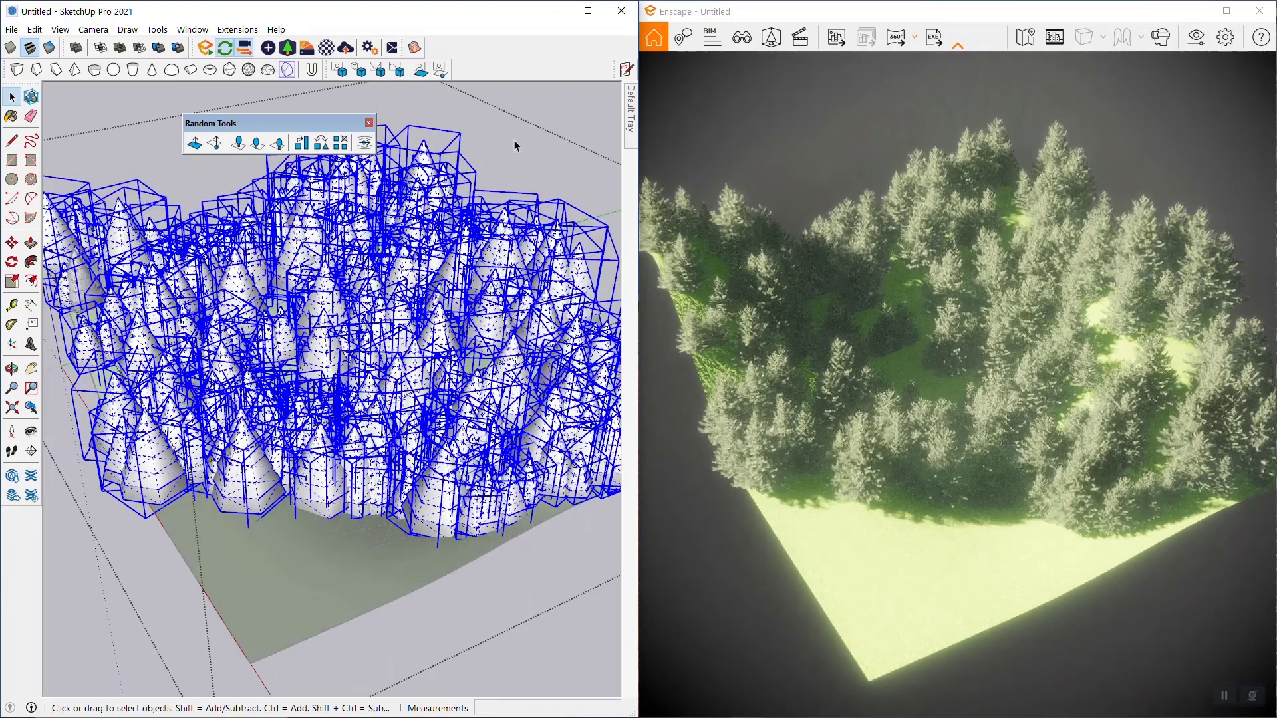
{"action": "left_click", "coordinate": [513, 140]}
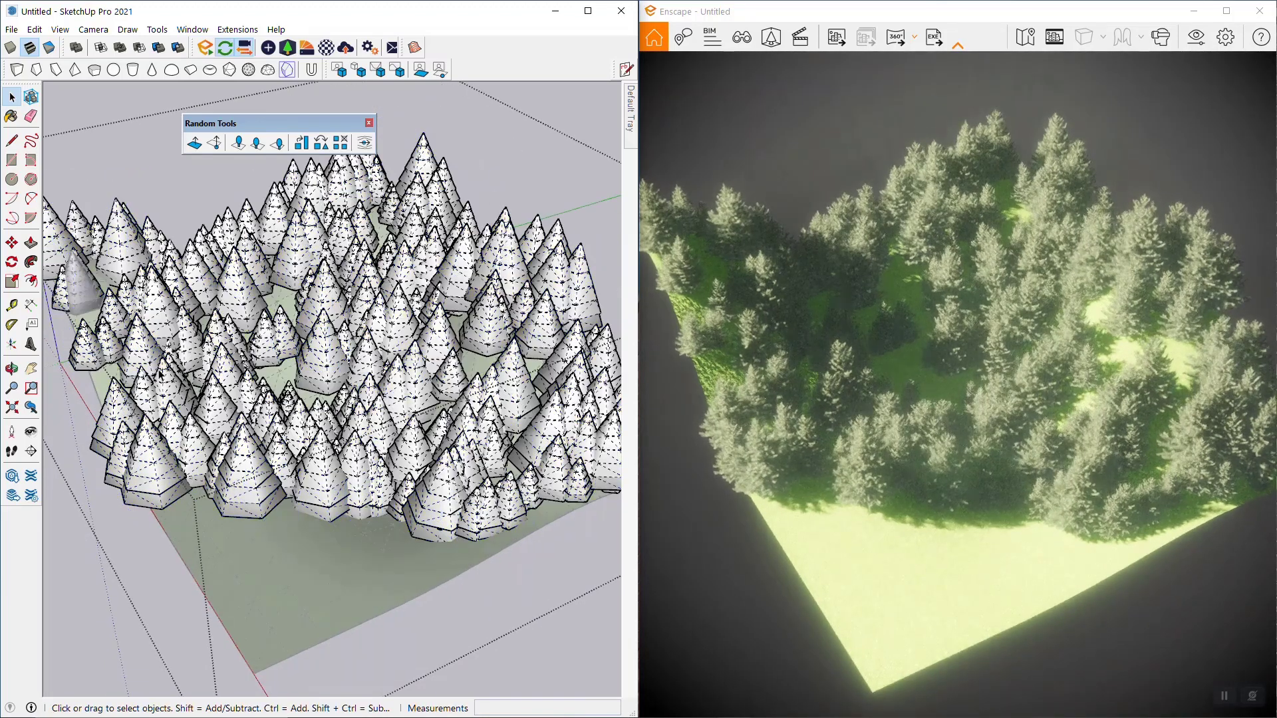
Window-select the front-centre trees and randomly erase them at 50%
{"action": "left_click_drag", "start_coordinate": [182, 344], "coordinate": [482, 550]}
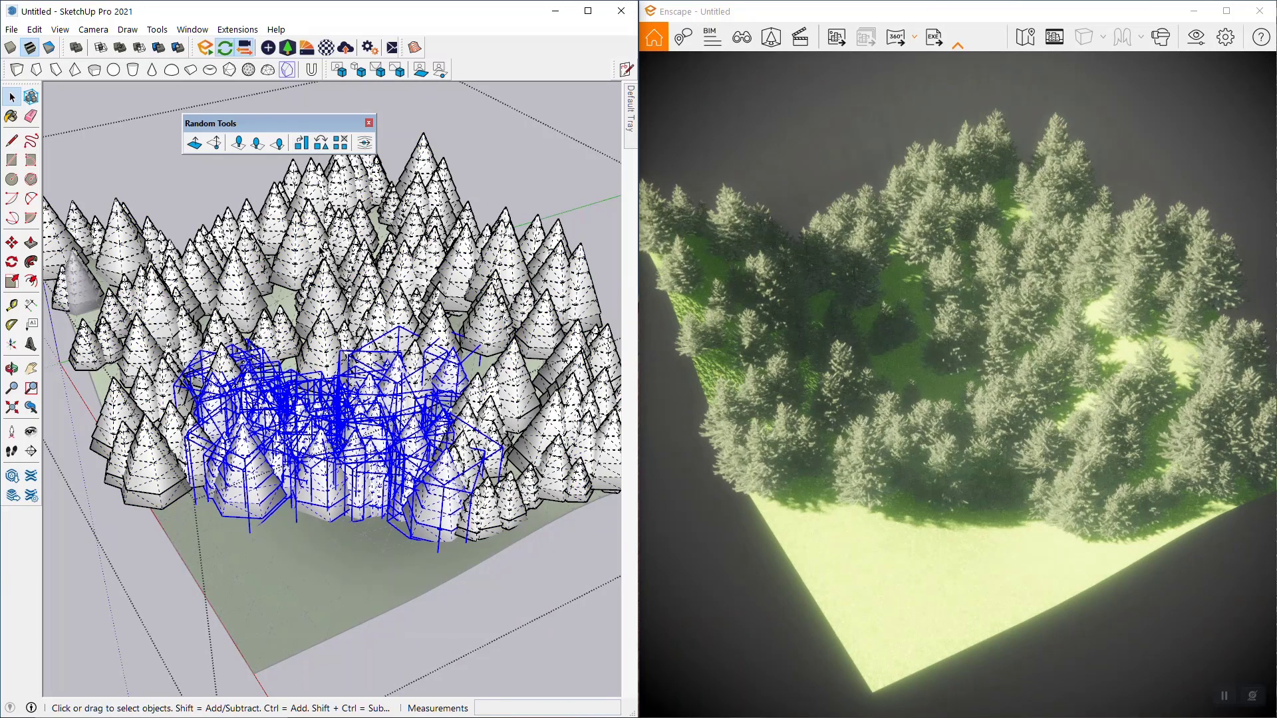
{"action": "left_click", "coordinate": [340, 143]}
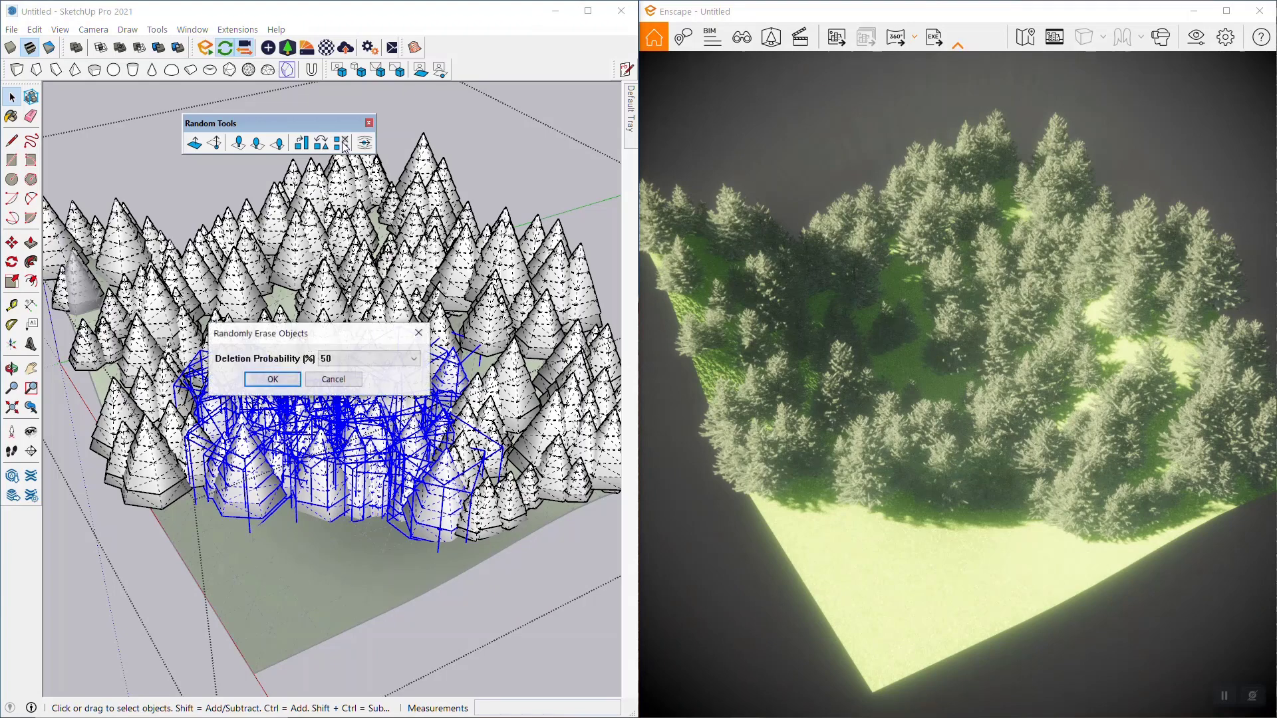
{"action": "left_click", "coordinate": [272, 380]}
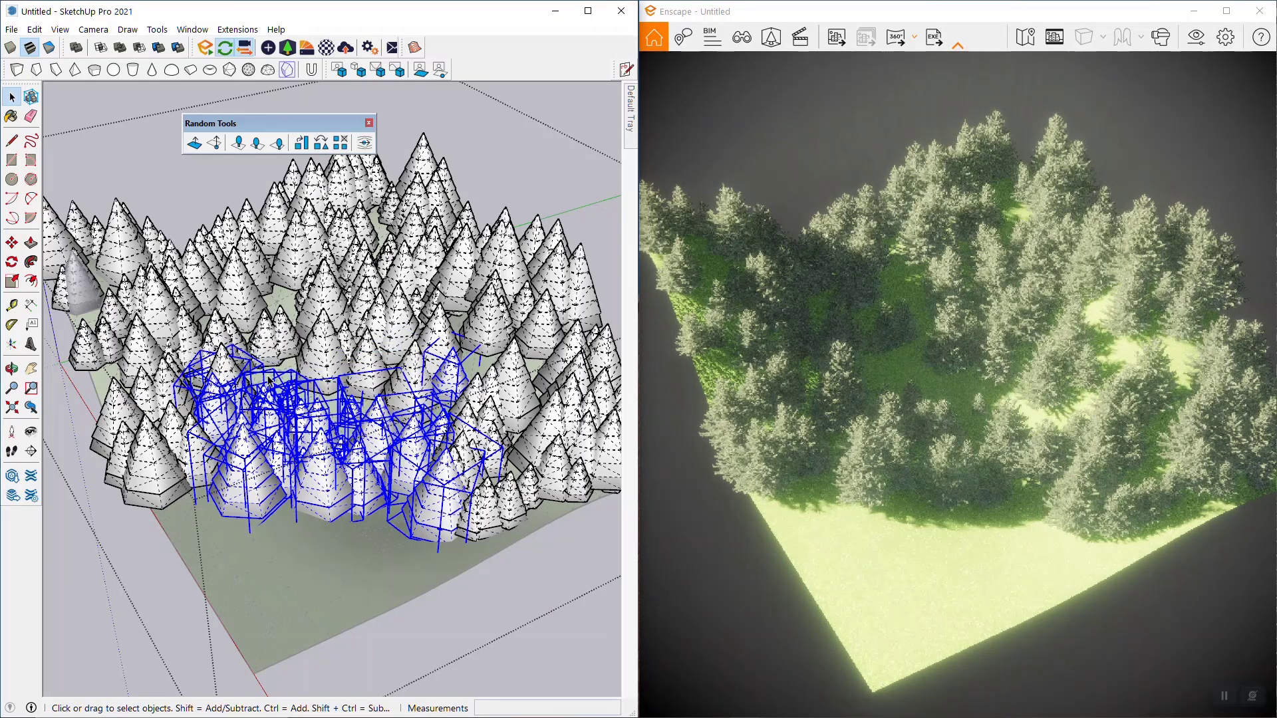
Erase the remaining front trees again at 75% deletion probability
{"action": "left_click", "coordinate": [347, 145]}
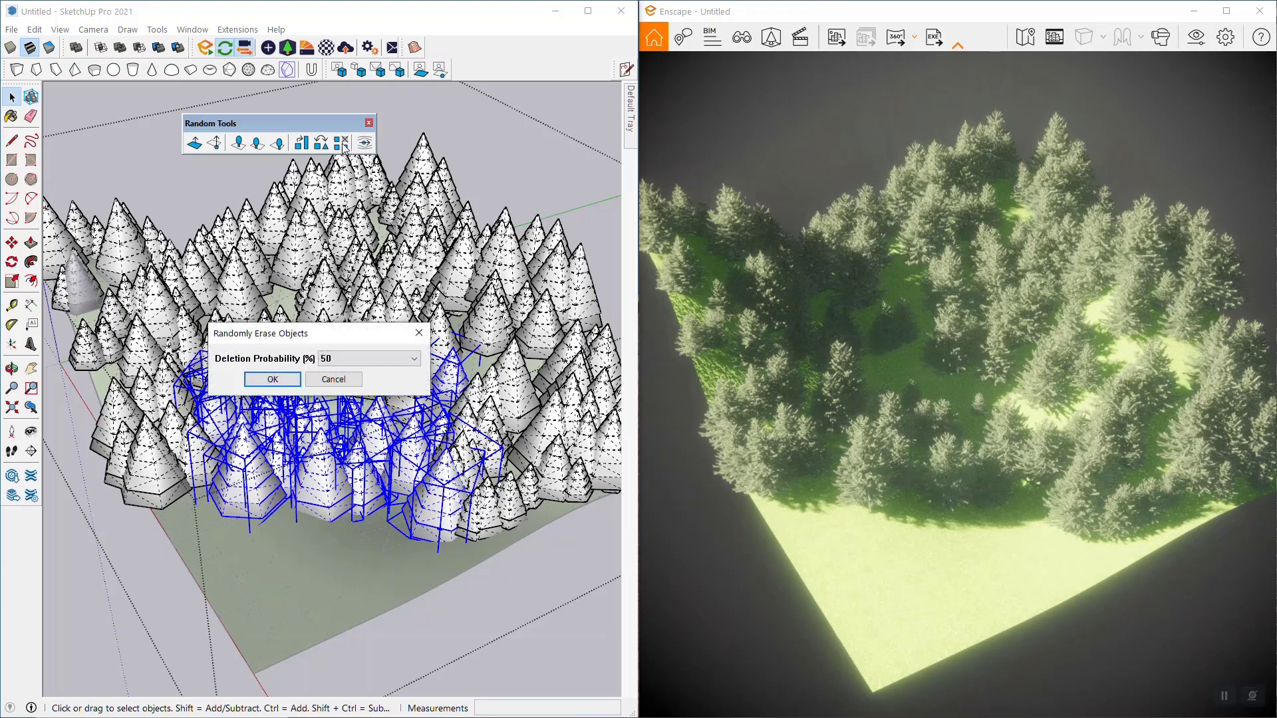
{"action": "left_click", "coordinate": [330, 359]}
{"action": "left_click", "coordinate": [339, 405]}
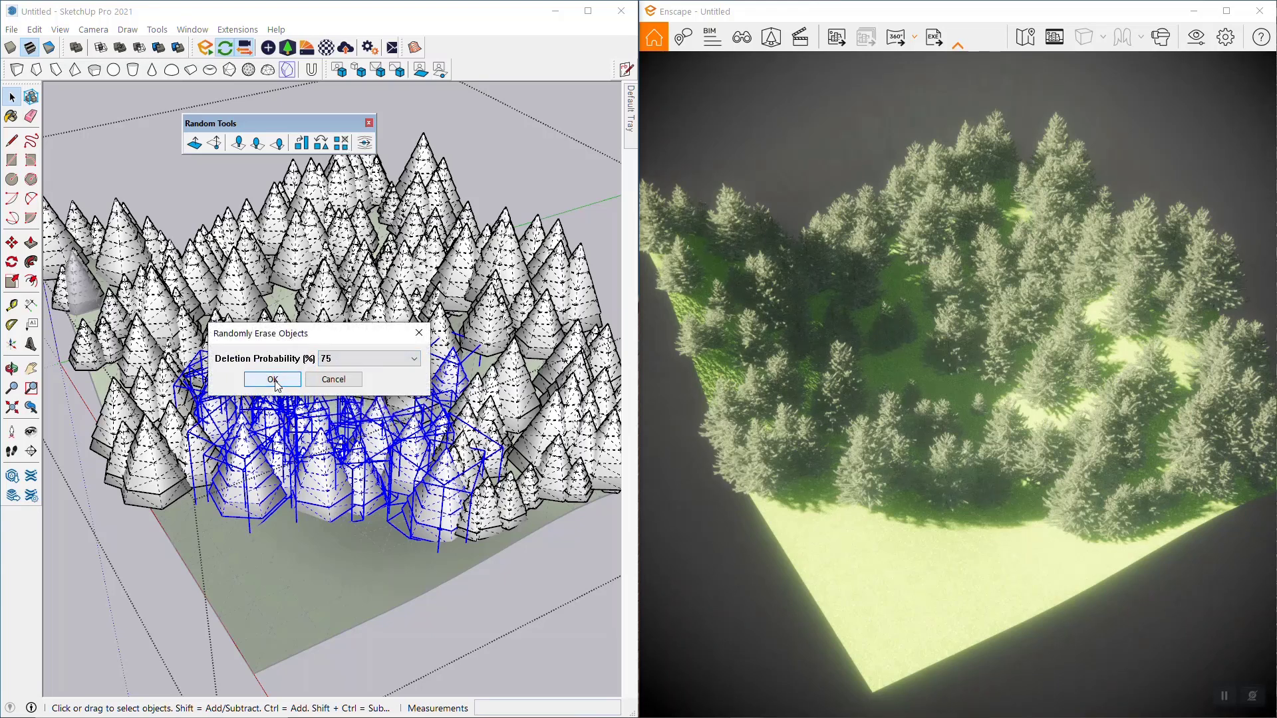
{"action": "left_click", "coordinate": [272, 380]}
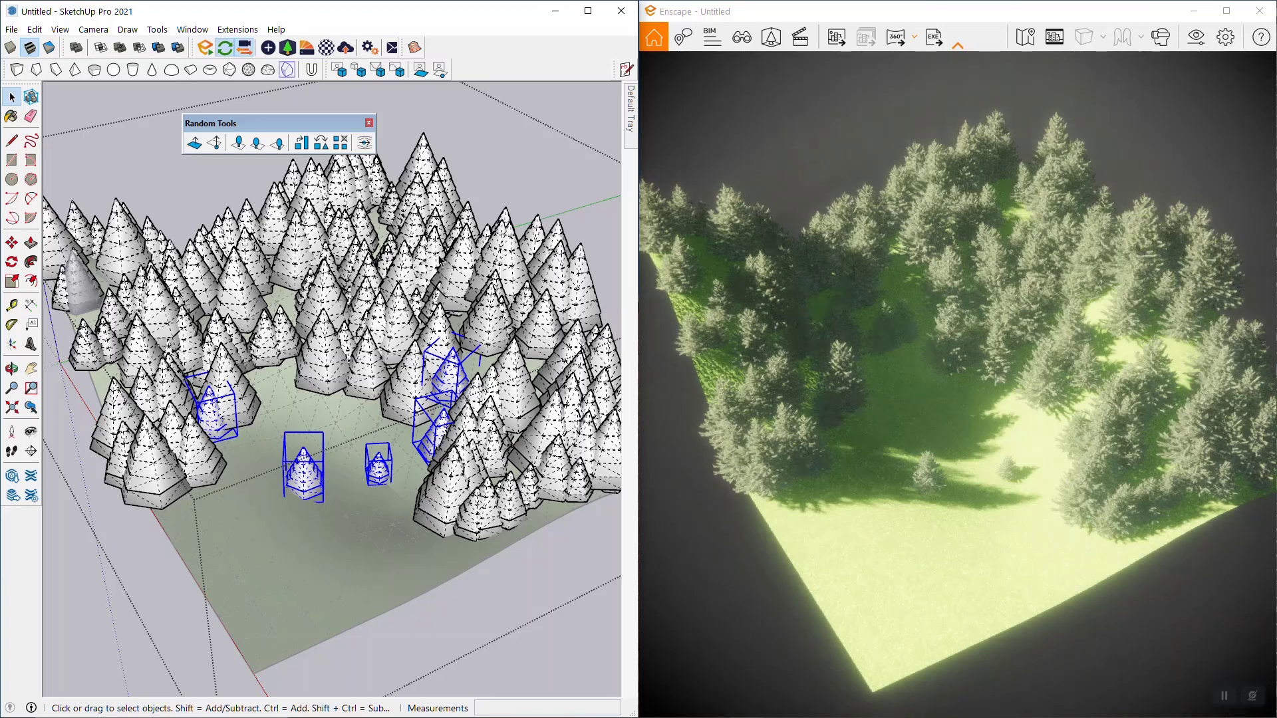
Thin the back-right tree cluster with two 50% random erases
{"action": "left_click_drag", "start_coordinate": [401, 220], "coordinate": [518, 343]}
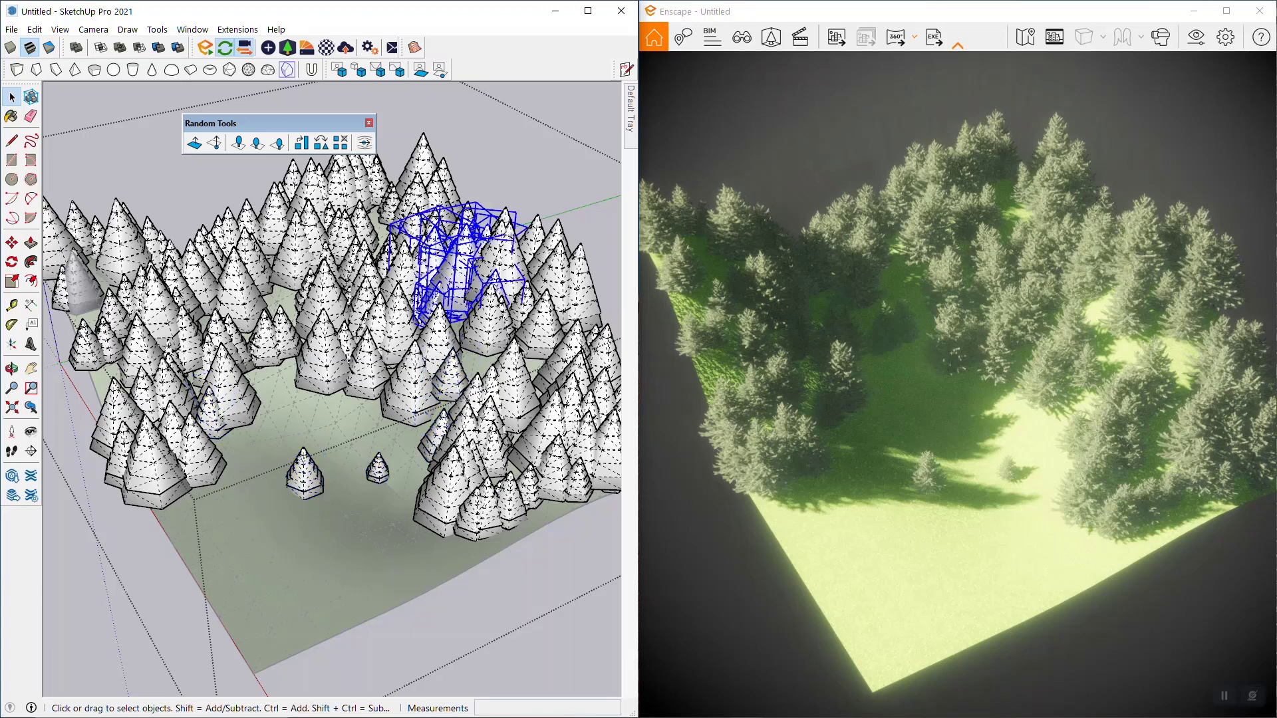
{"action": "left_click", "coordinate": [341, 143]}
{"action": "left_click", "coordinate": [352, 360]}
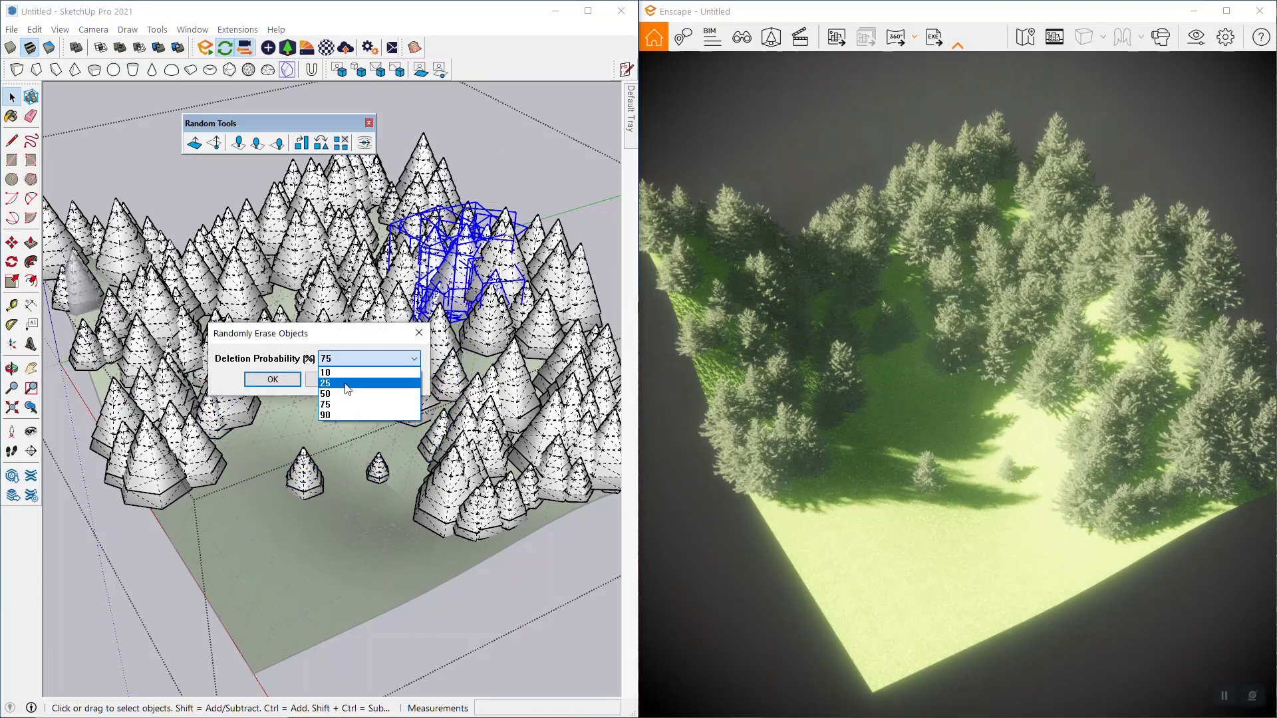
{"action": "left_click", "coordinate": [345, 393]}
{"action": "left_click", "coordinate": [272, 379]}
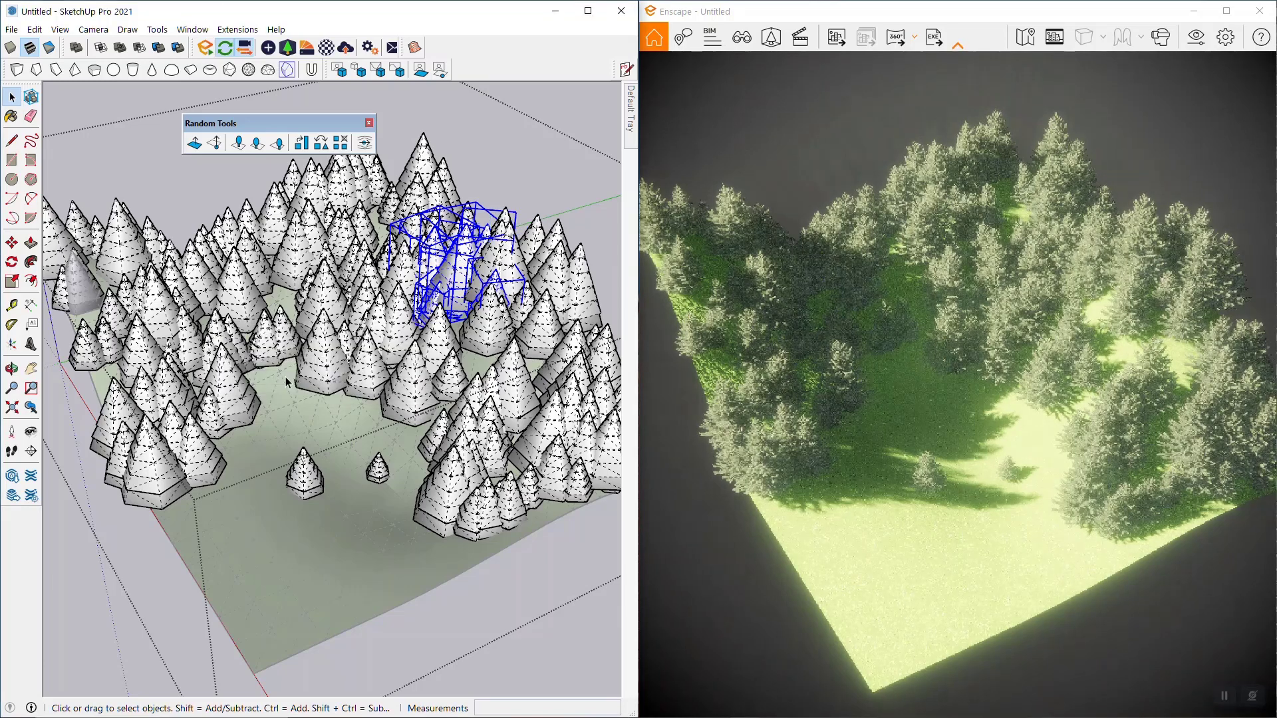
{"action": "left_click", "coordinate": [341, 144]}
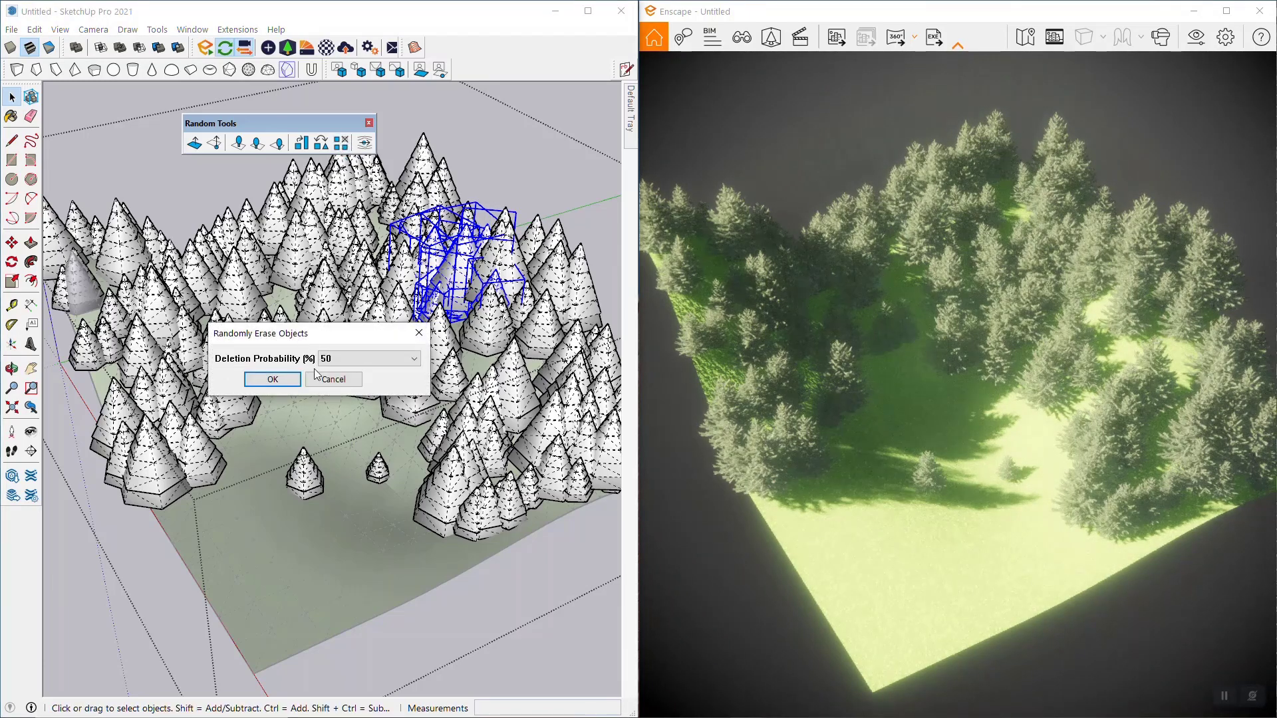
{"action": "left_click", "coordinate": [278, 383]}
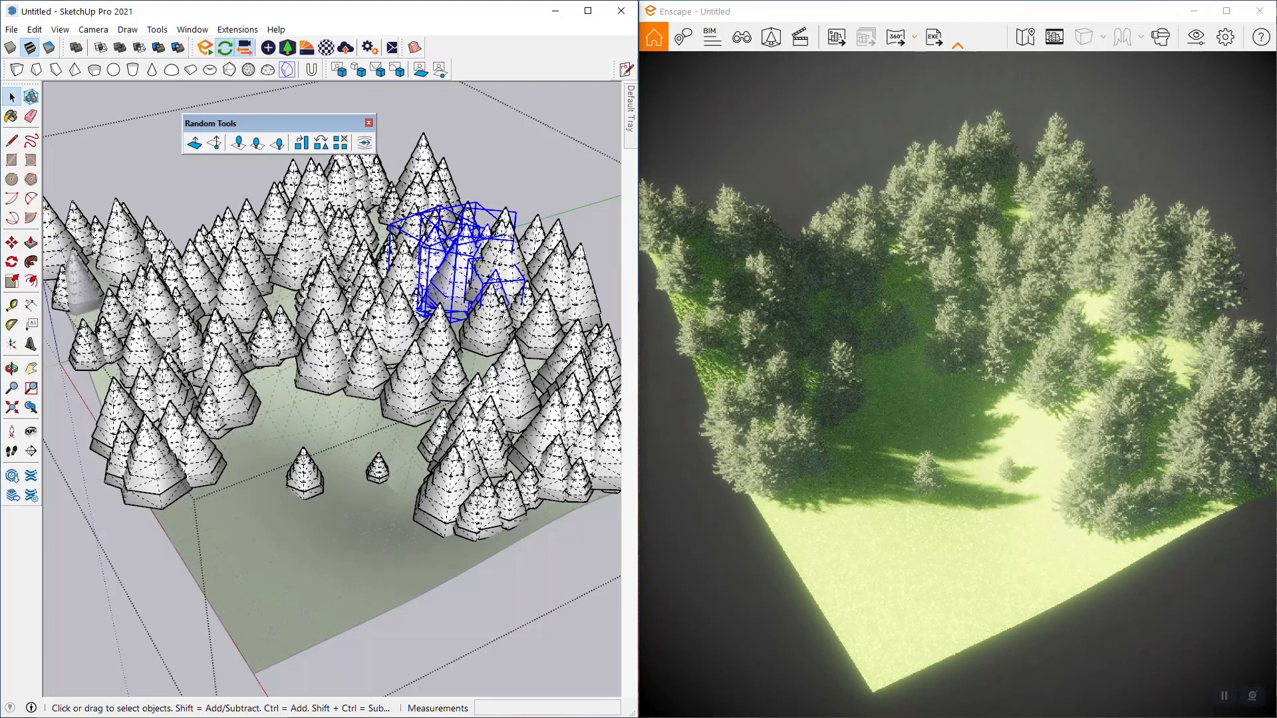
Thin the trees along the left edge of the clearing with a 75% random erase
{"action": "left_click_drag", "start_coordinate": [133, 312], "coordinate": [286, 432]}
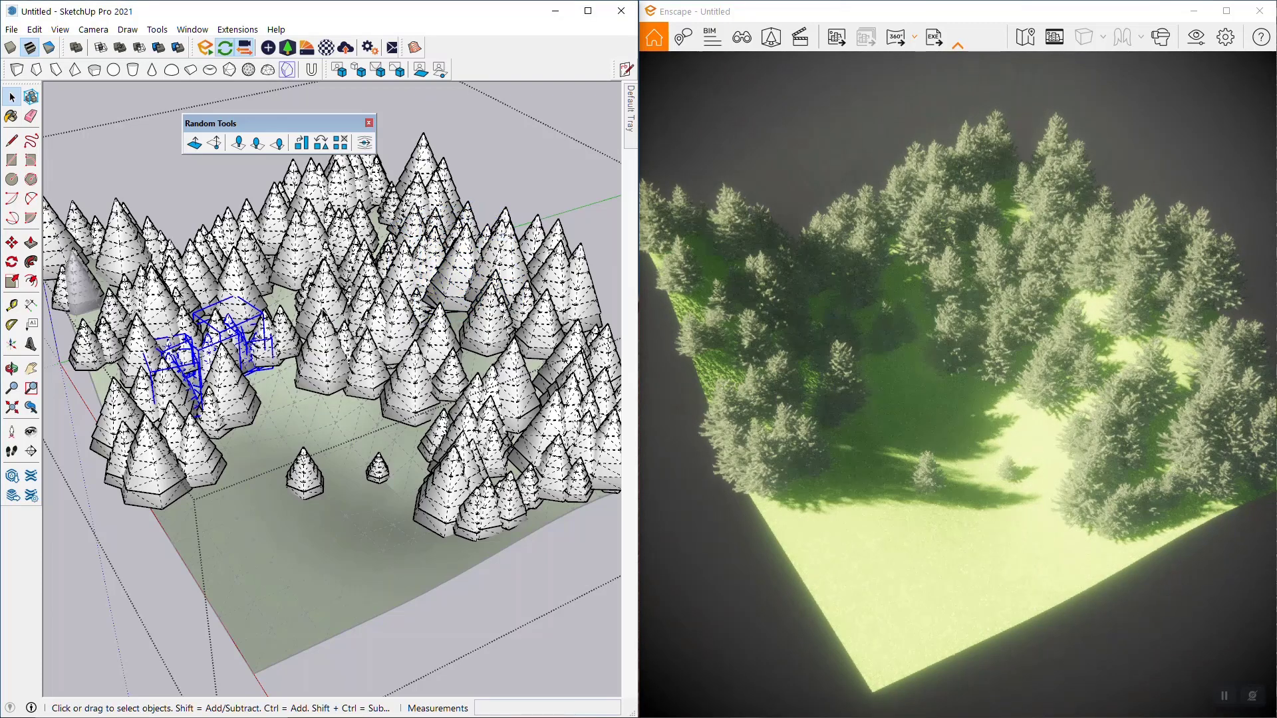
{"action": "left_click", "coordinate": [342, 143]}
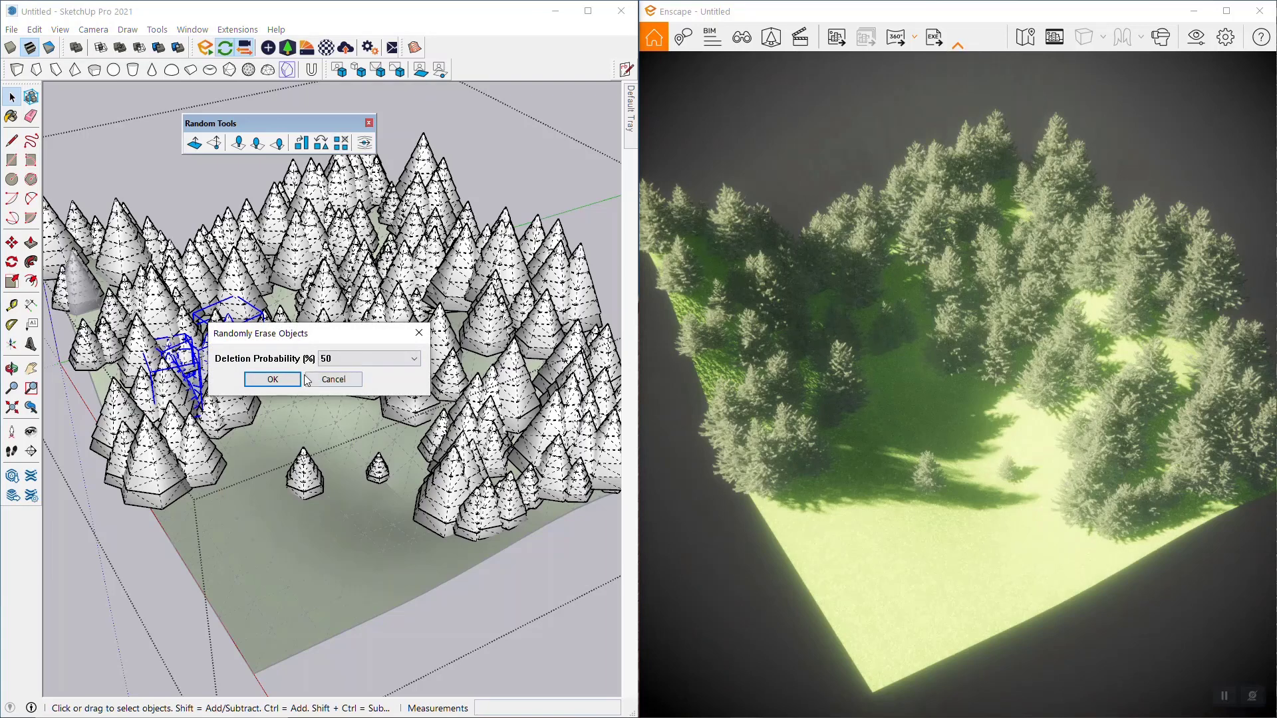
{"action": "left_click", "coordinate": [352, 360]}
{"action": "left_click", "coordinate": [335, 404]}
{"action": "left_click", "coordinate": [273, 383]}
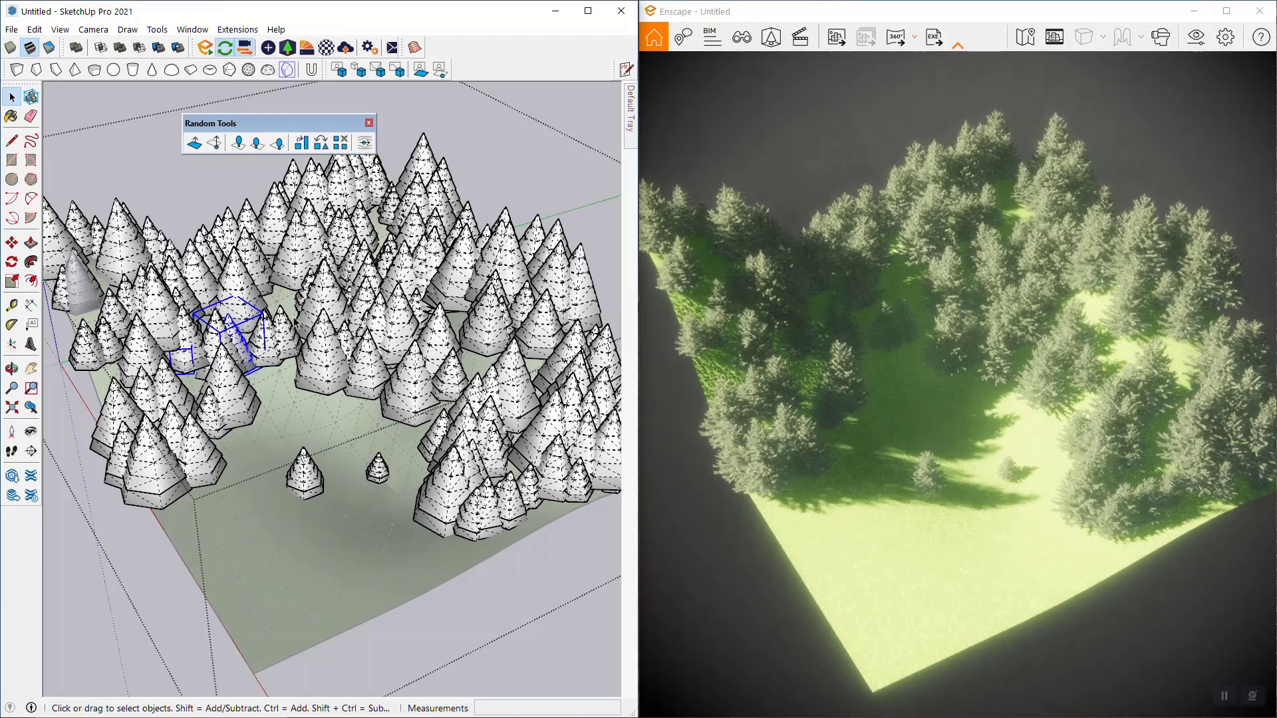
{"action": "scroll", "coordinate": [325, 370], "scroll_direction": "down", "scroll_amount": 1}
Orbit back to show the whole thinned terrain and move the toolbar off the view
{"action": "middle_click_drag", "start_coordinate": [326, 370], "coordinate": [333, 344]}
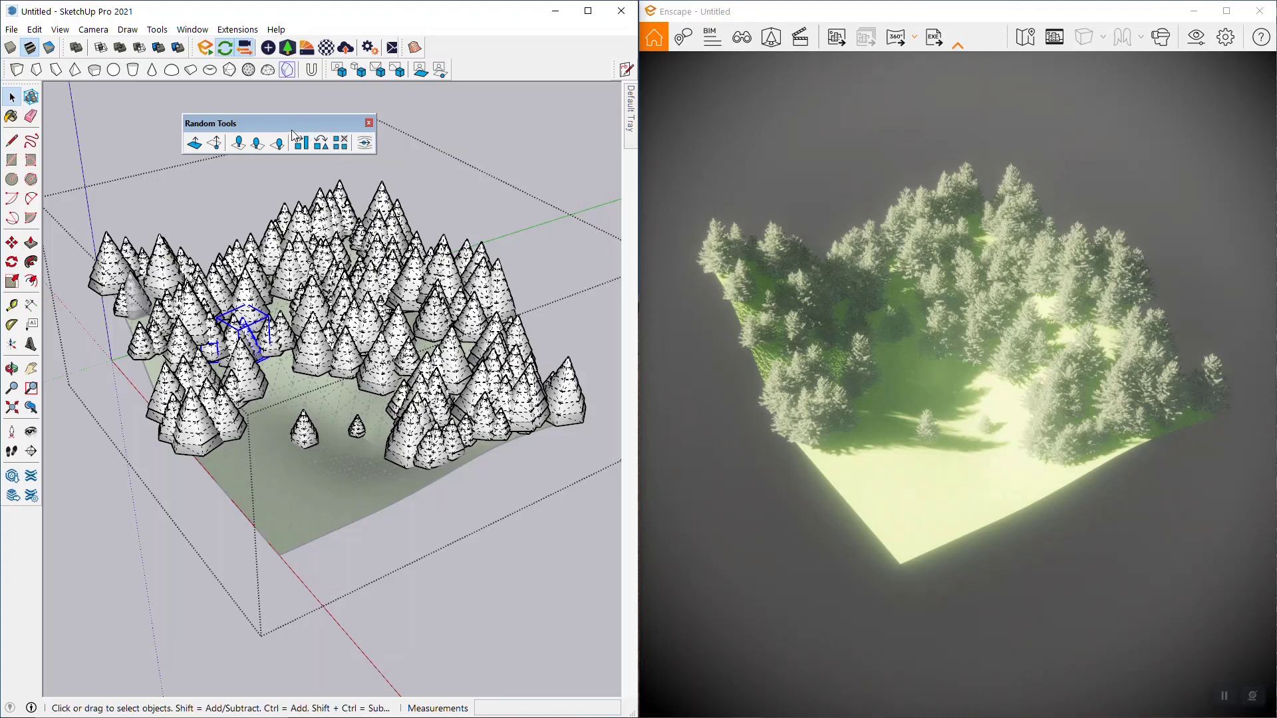
{"action": "left_click_drag", "start_coordinate": [290, 127], "coordinate": [326, 118]}
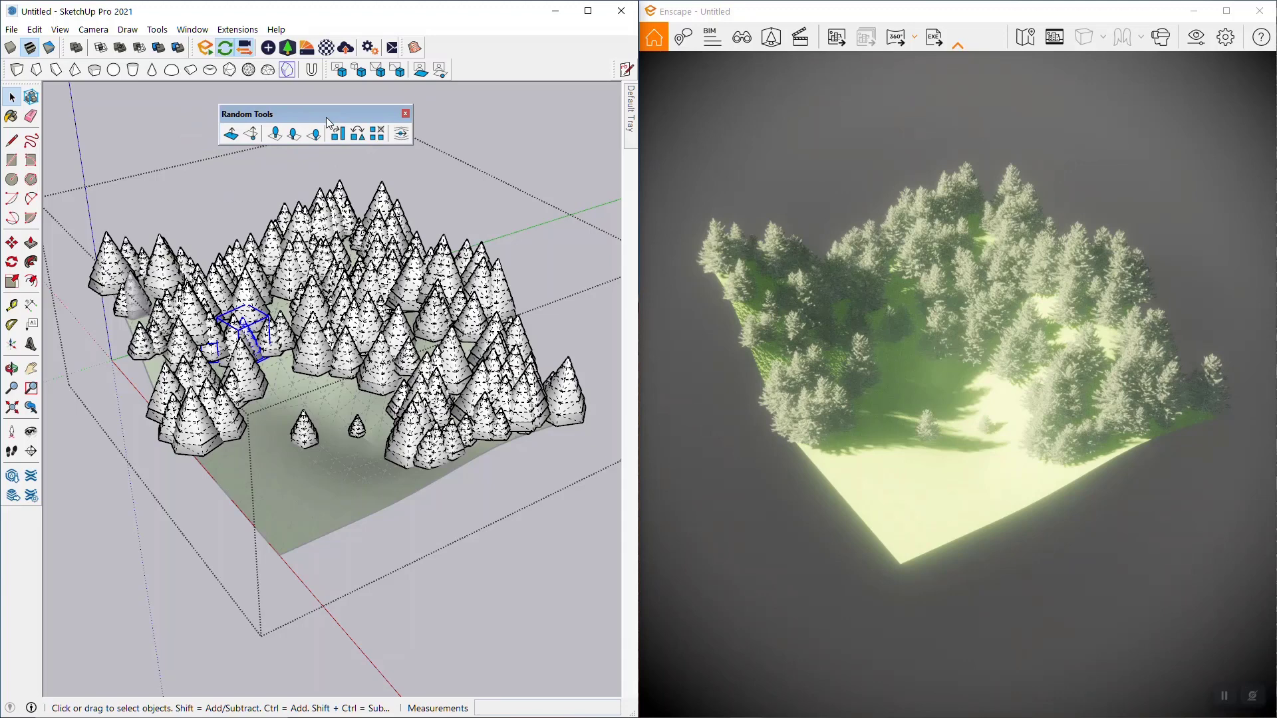